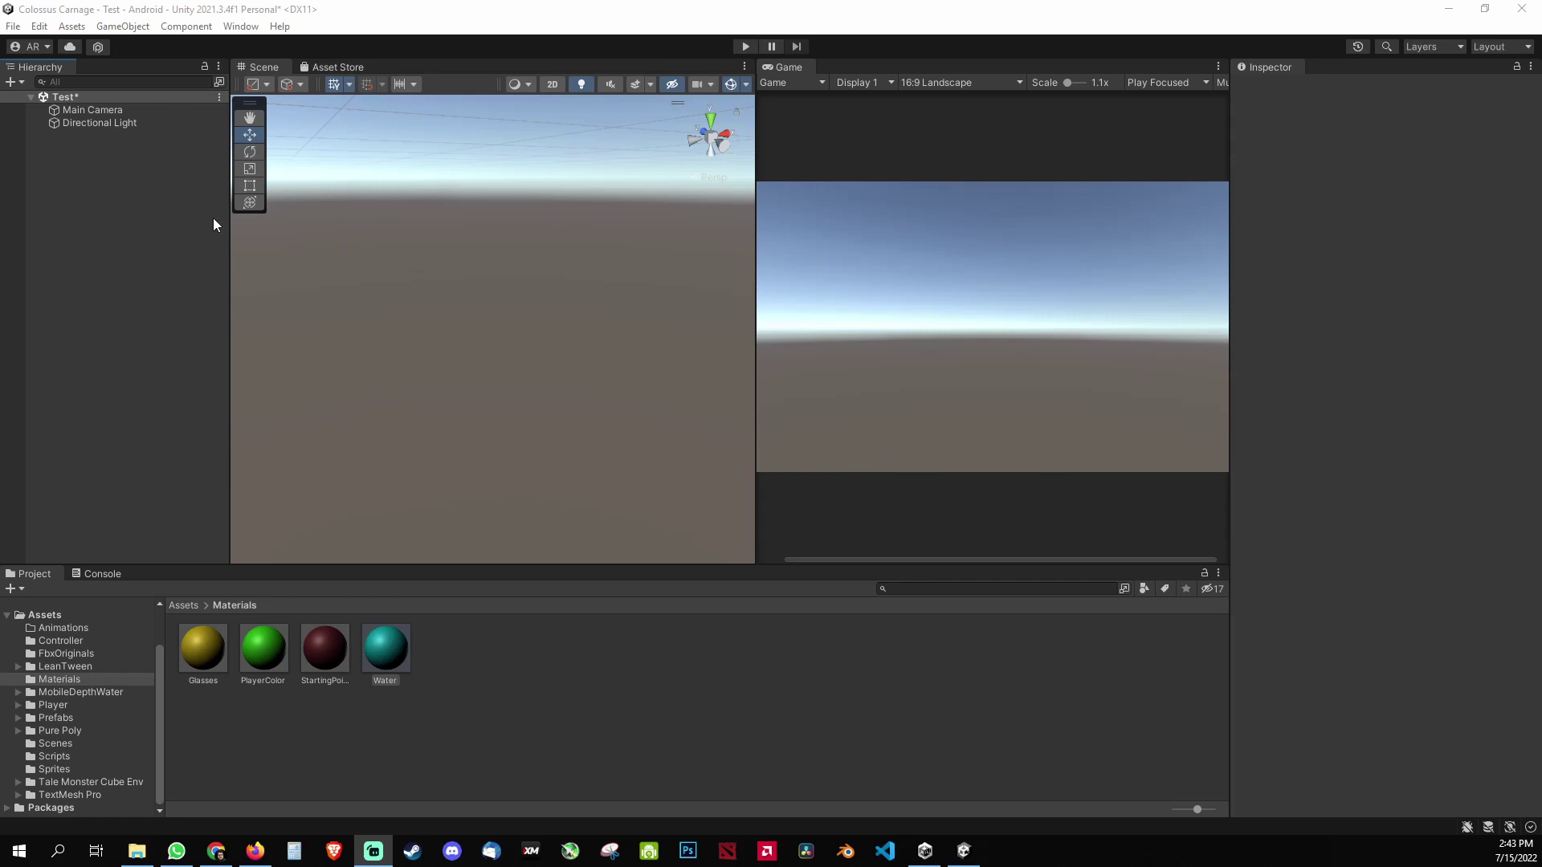
Step: Add a capsule named Player and give it the cyan Water material
right_click(110, 184)
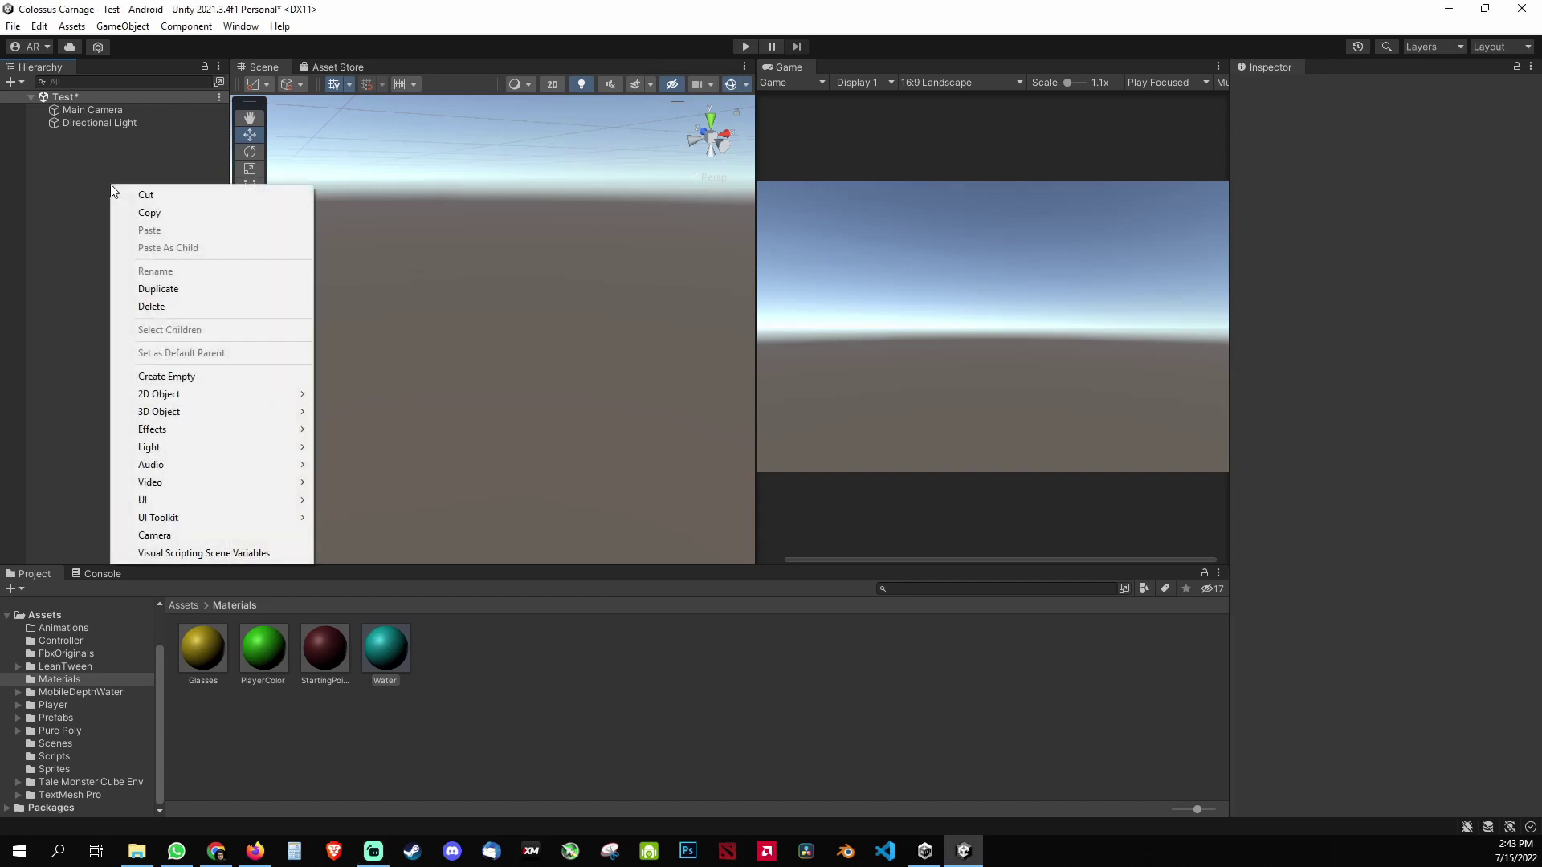
mouse_move(196, 410)
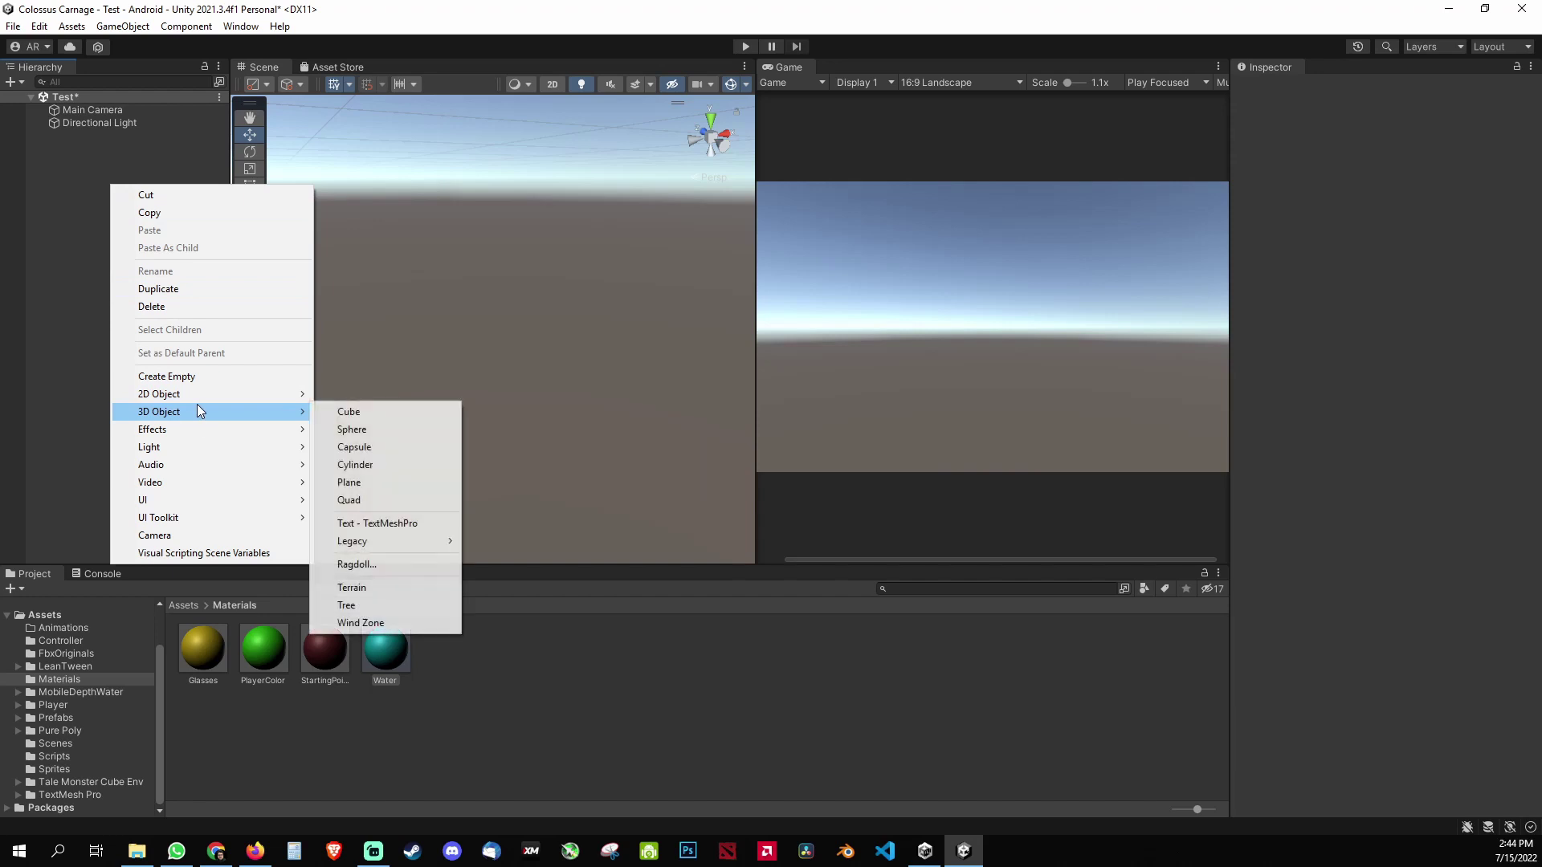
click(368, 446)
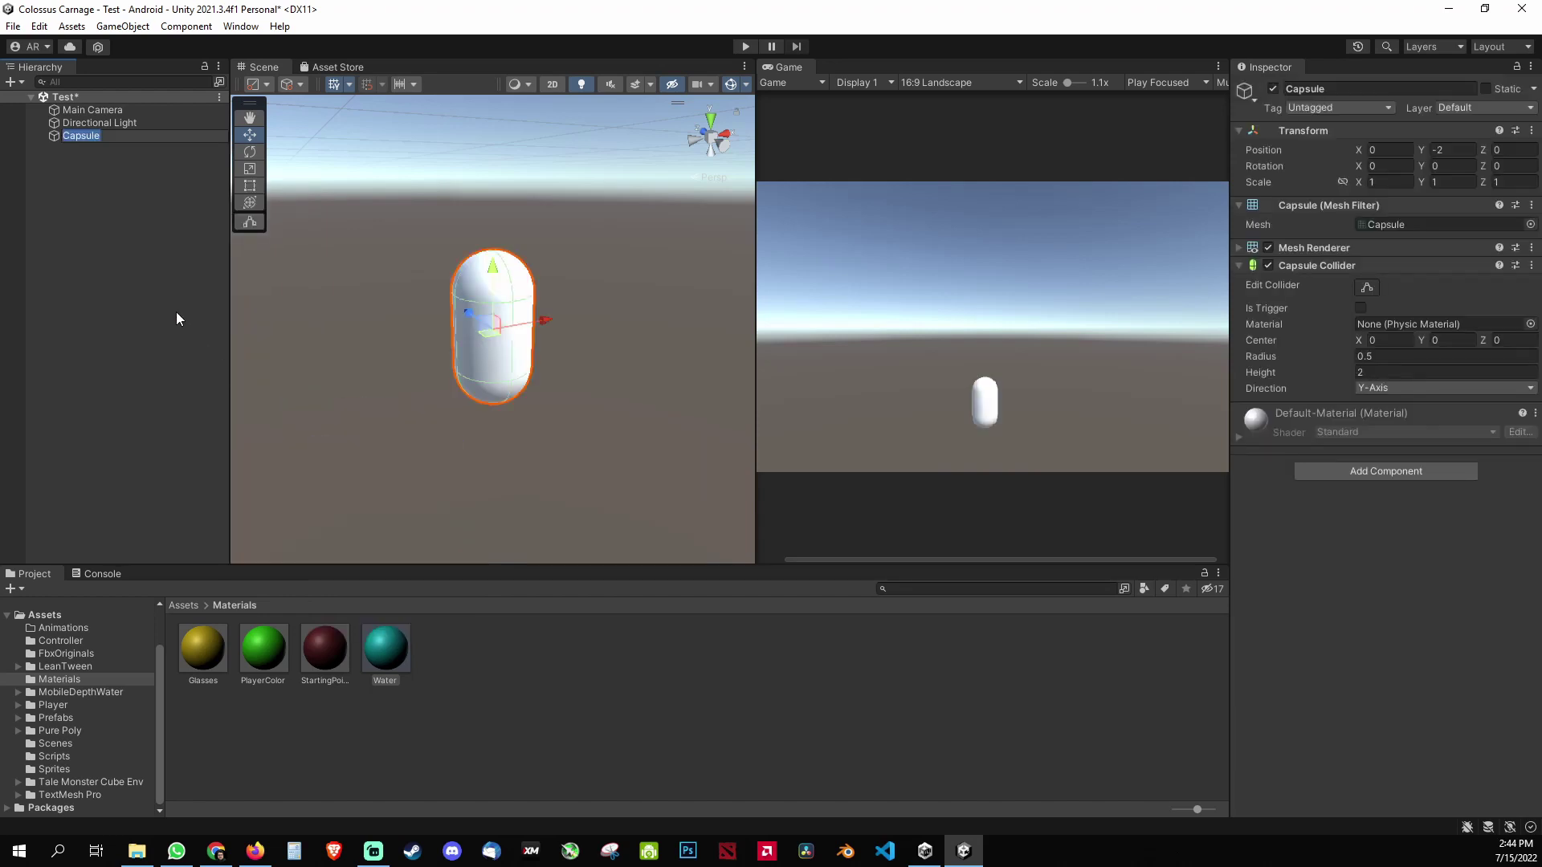
text(Player)
key(Return)
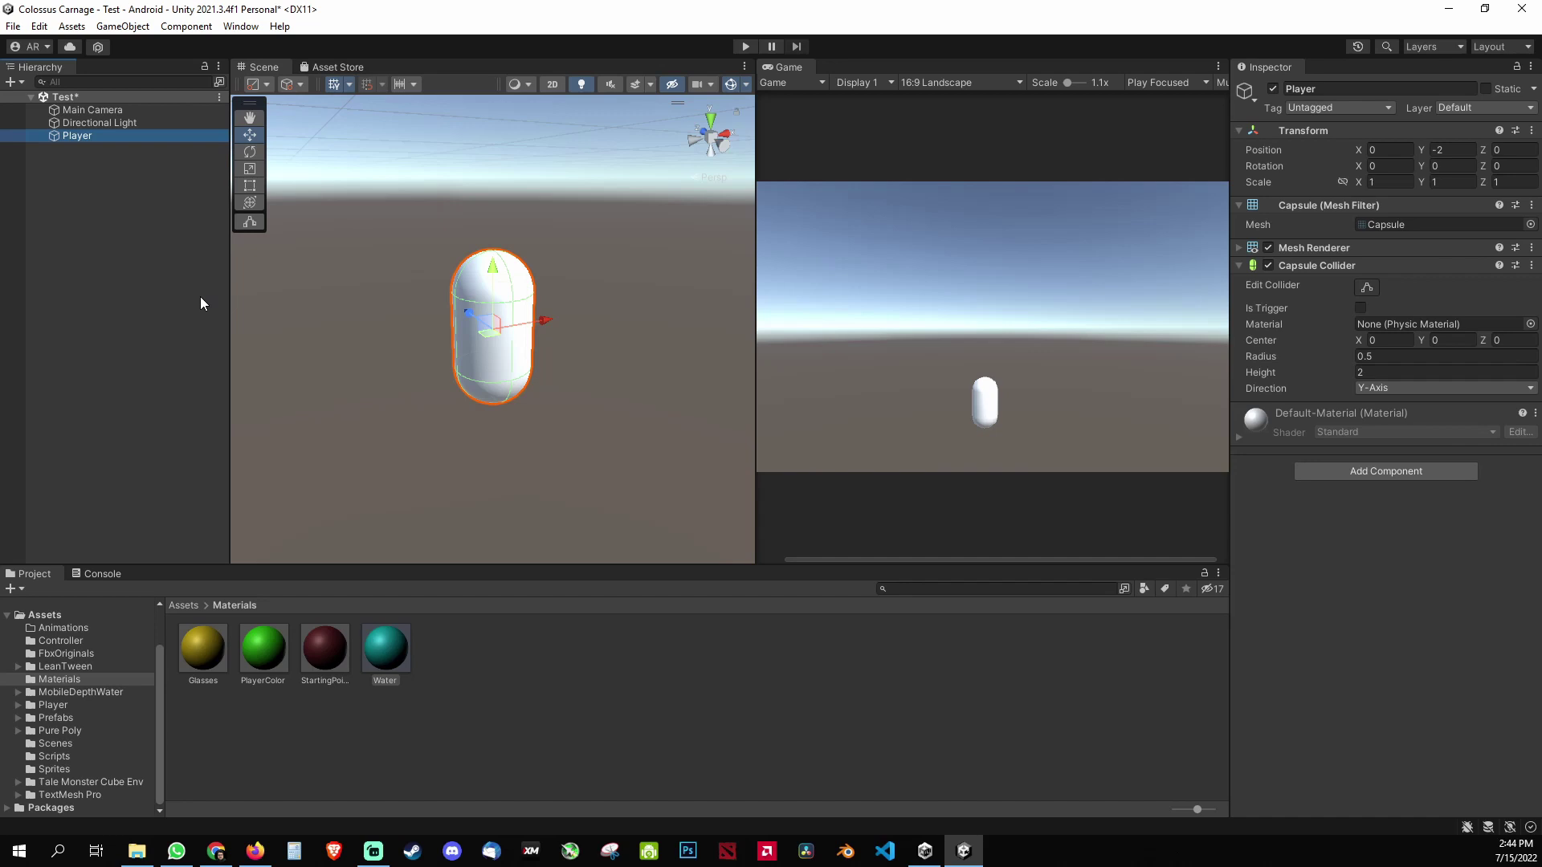
click(131, 297)
click(101, 135)
drag(378, 657, 483, 386)
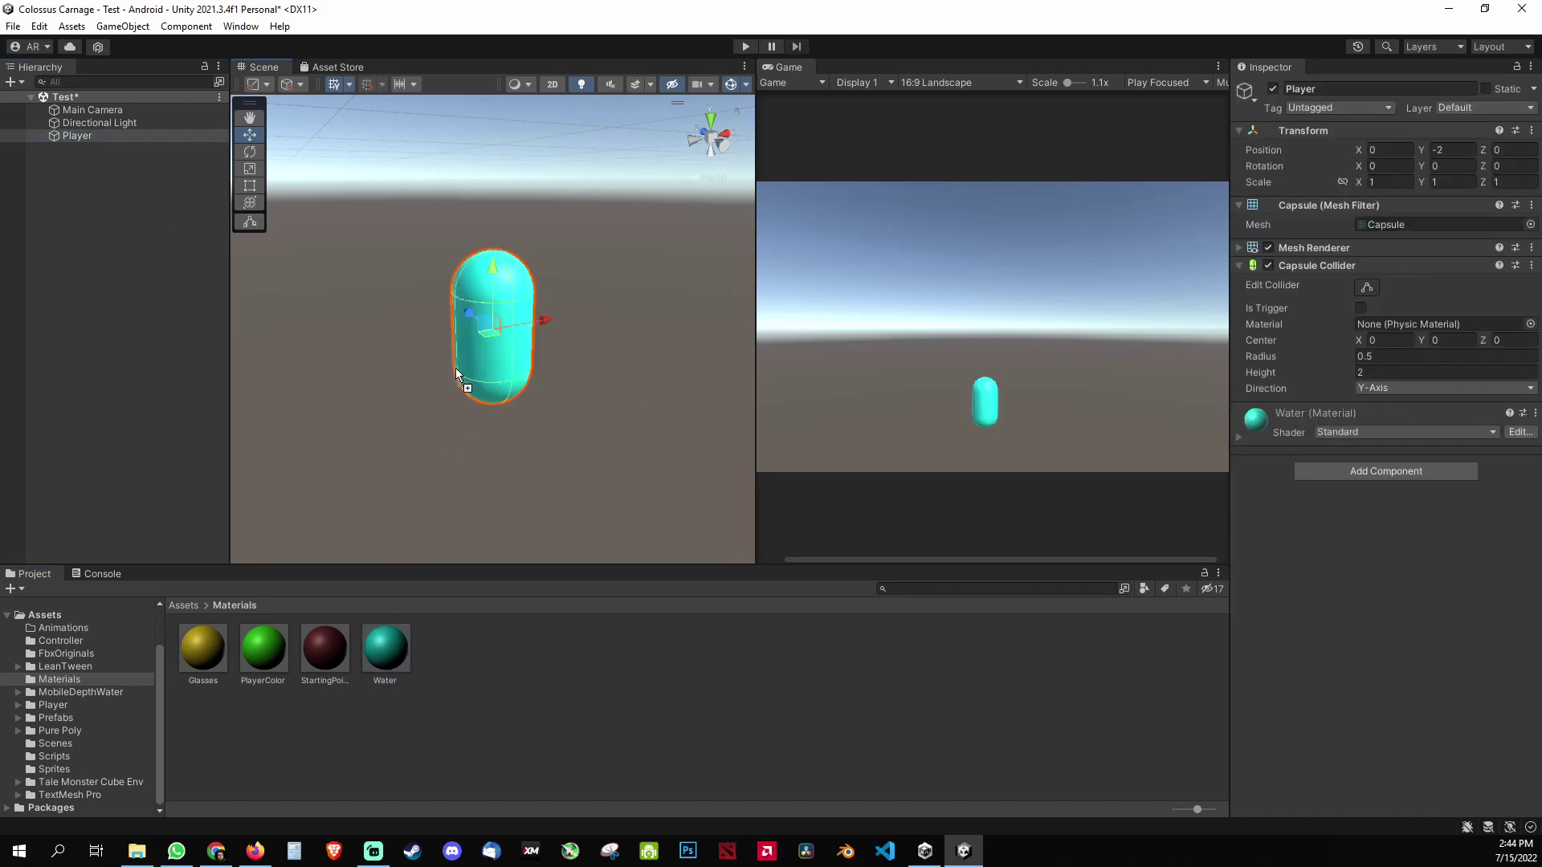
Step: Add a cube named Platform and set its Scale X to 5
click(38, 171)
right_click(88, 164)
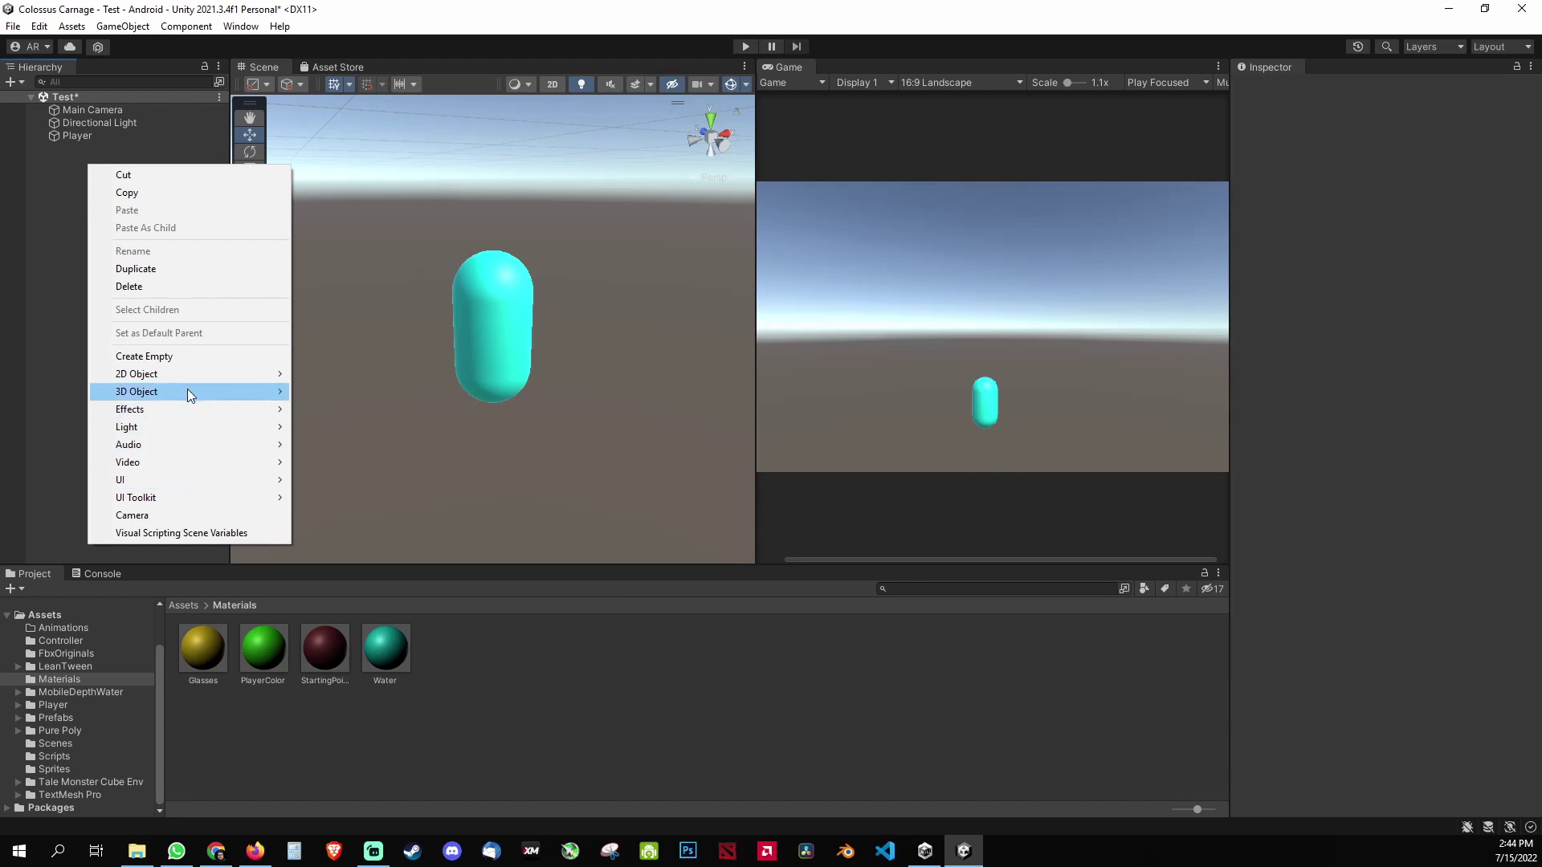
mouse_move(186, 391)
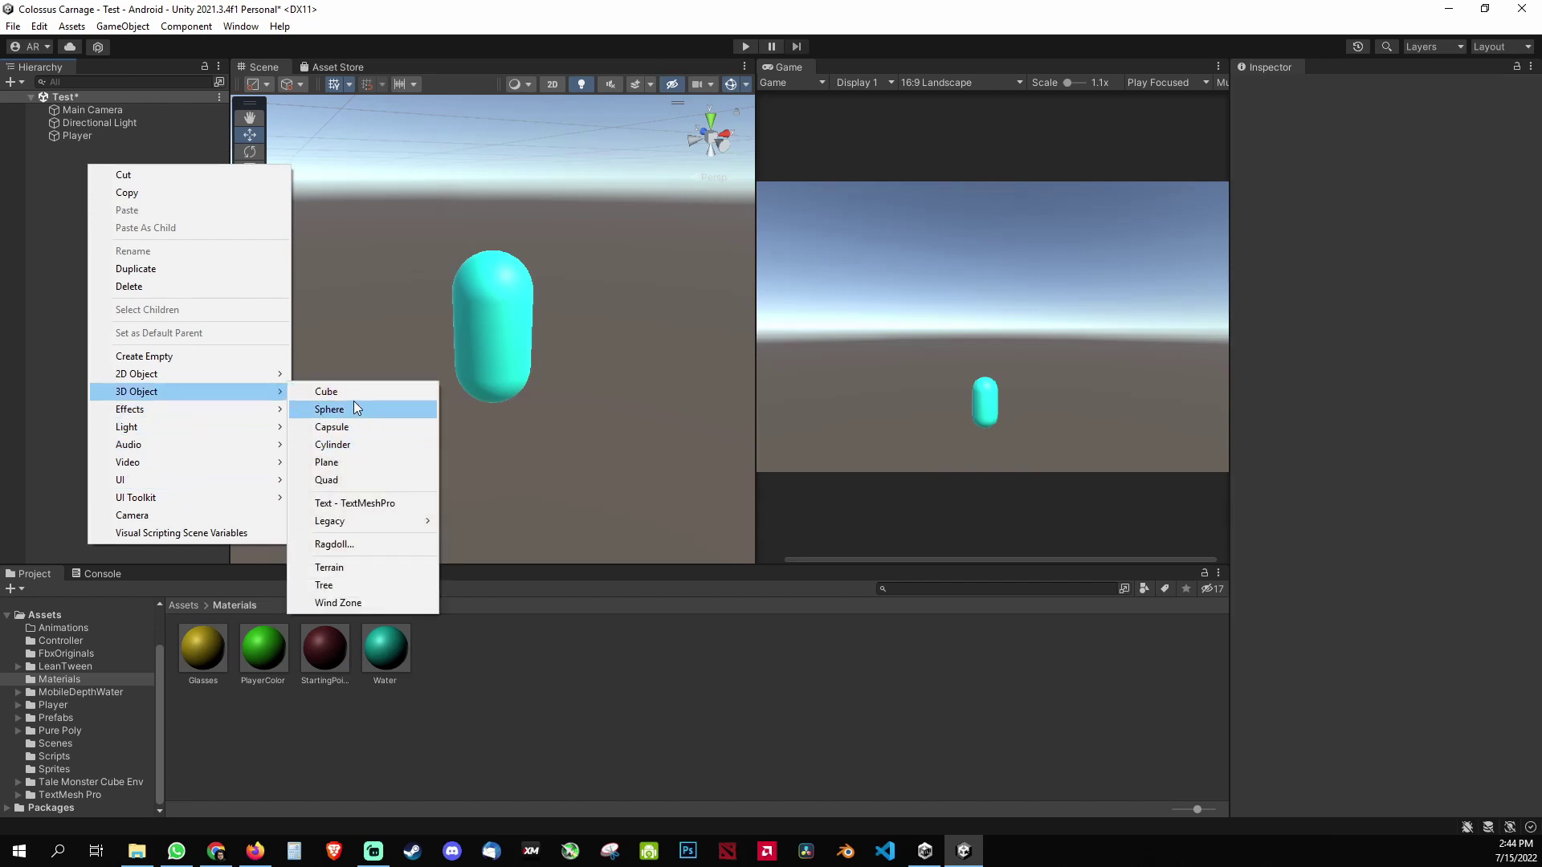
click(347, 393)
text(Platform)
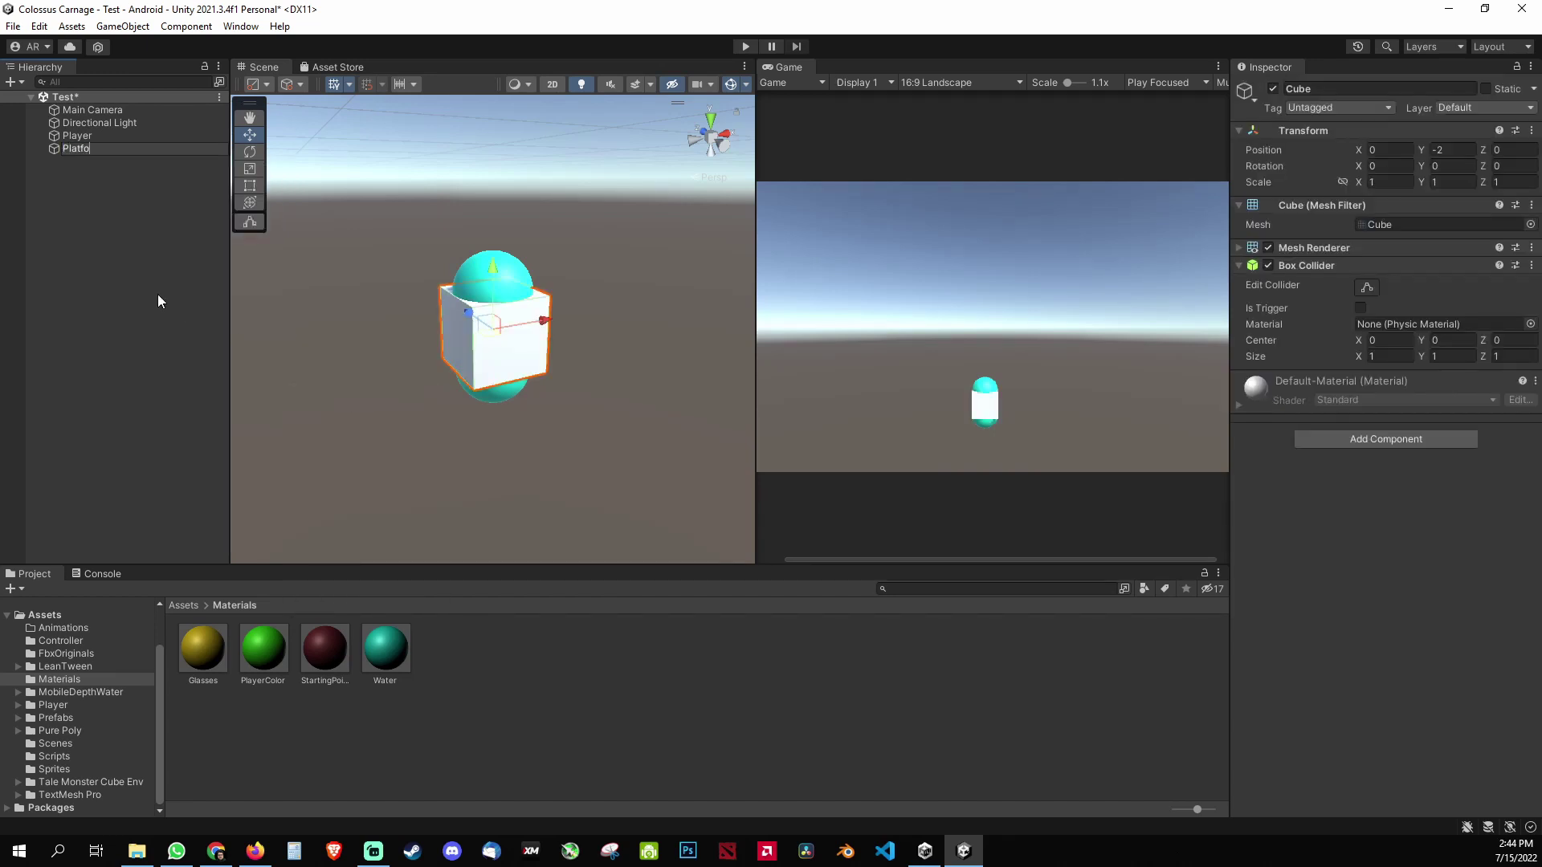
key(Return)
click(1400, 184)
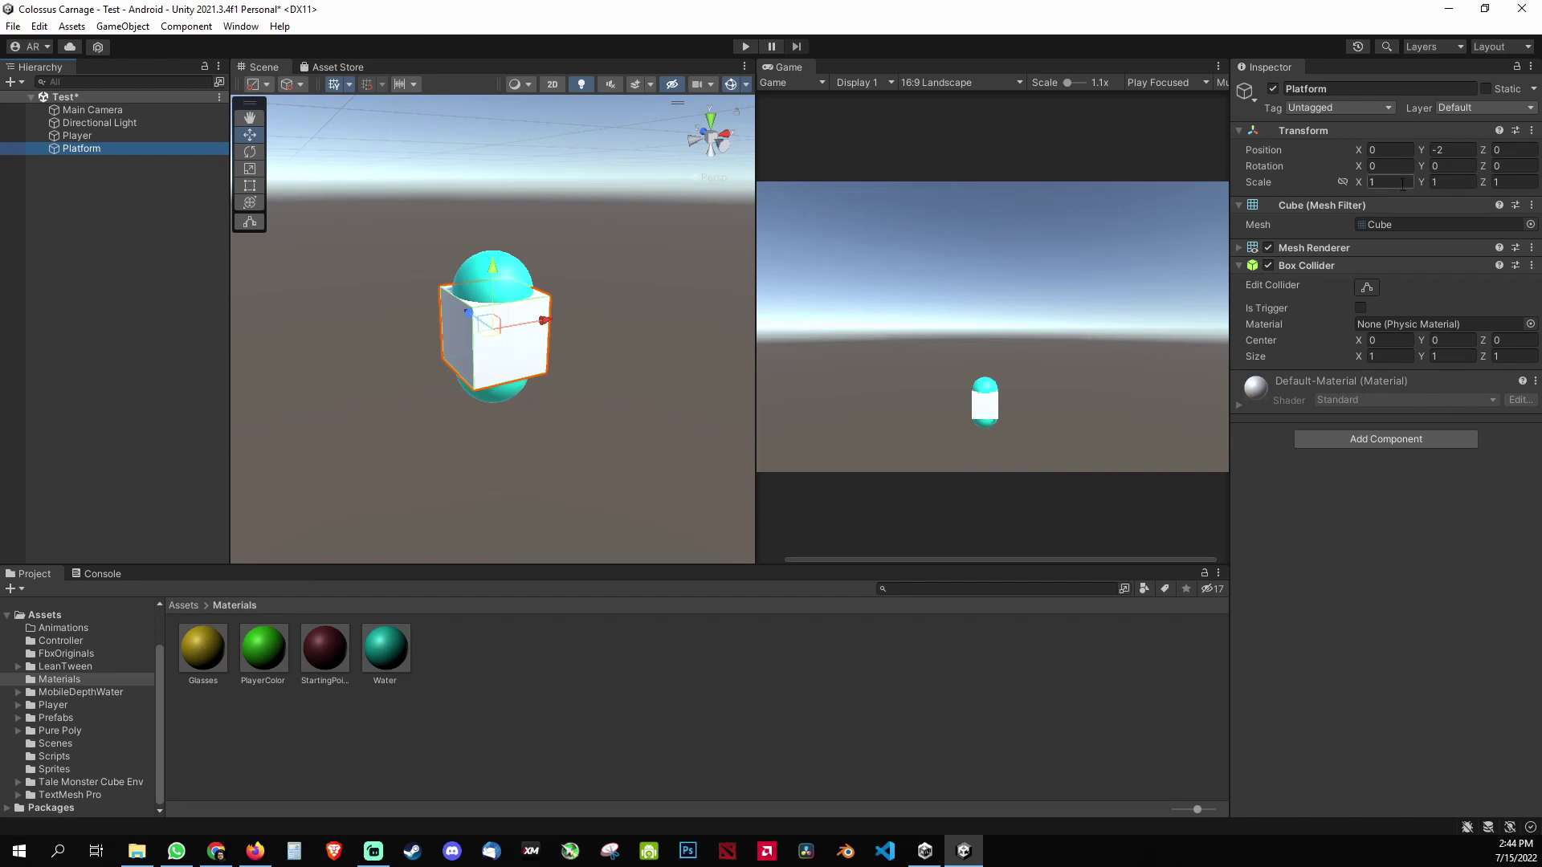
text(5)
click(1450, 150)
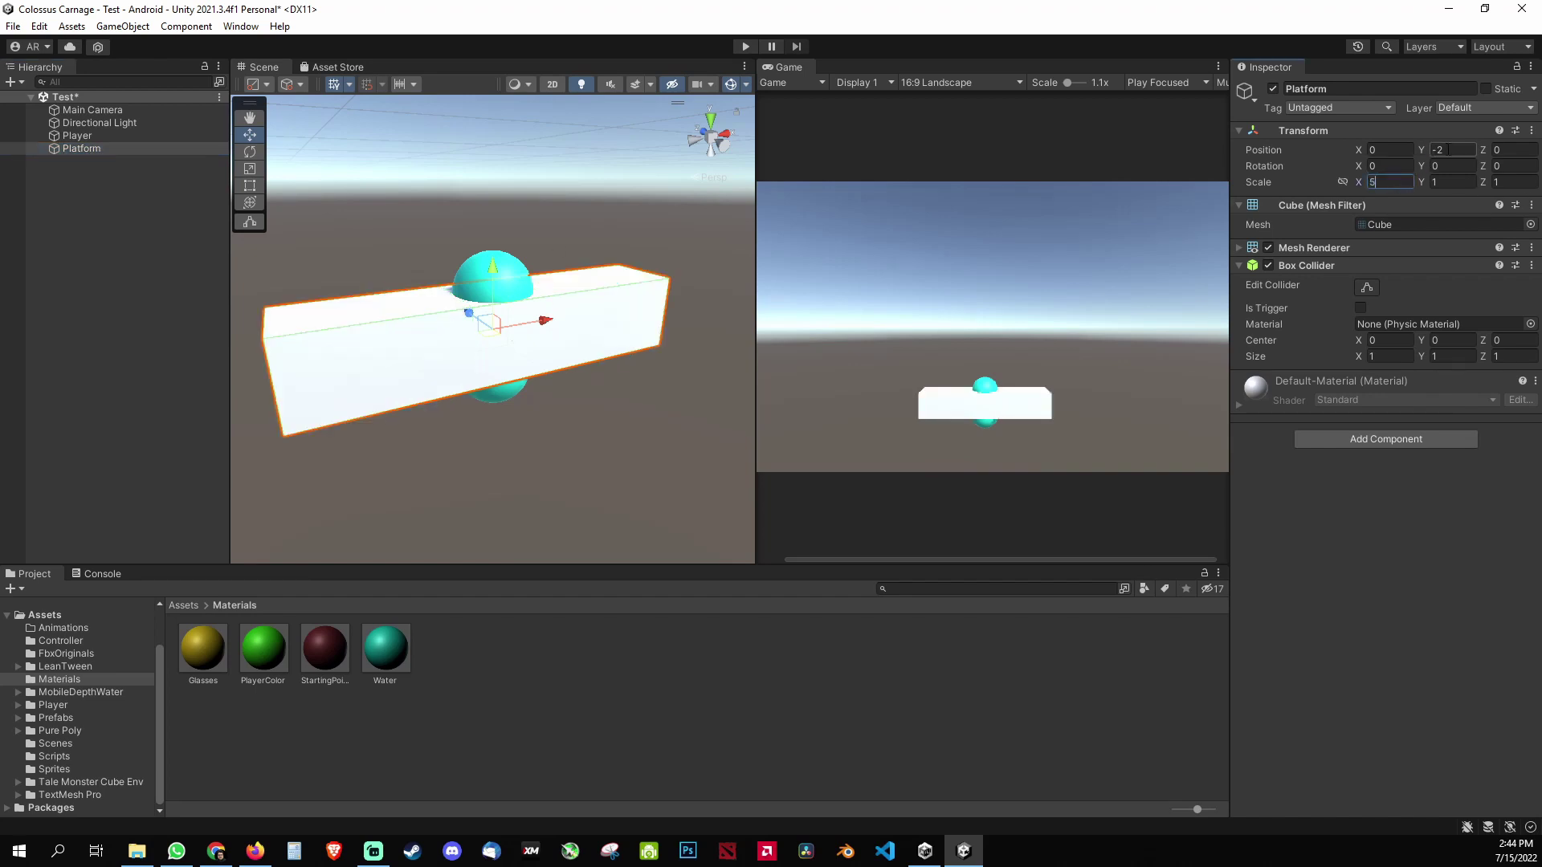
Step: Adjust the Player's Position Y, first entering 1, then editing the field again
click(95, 138)
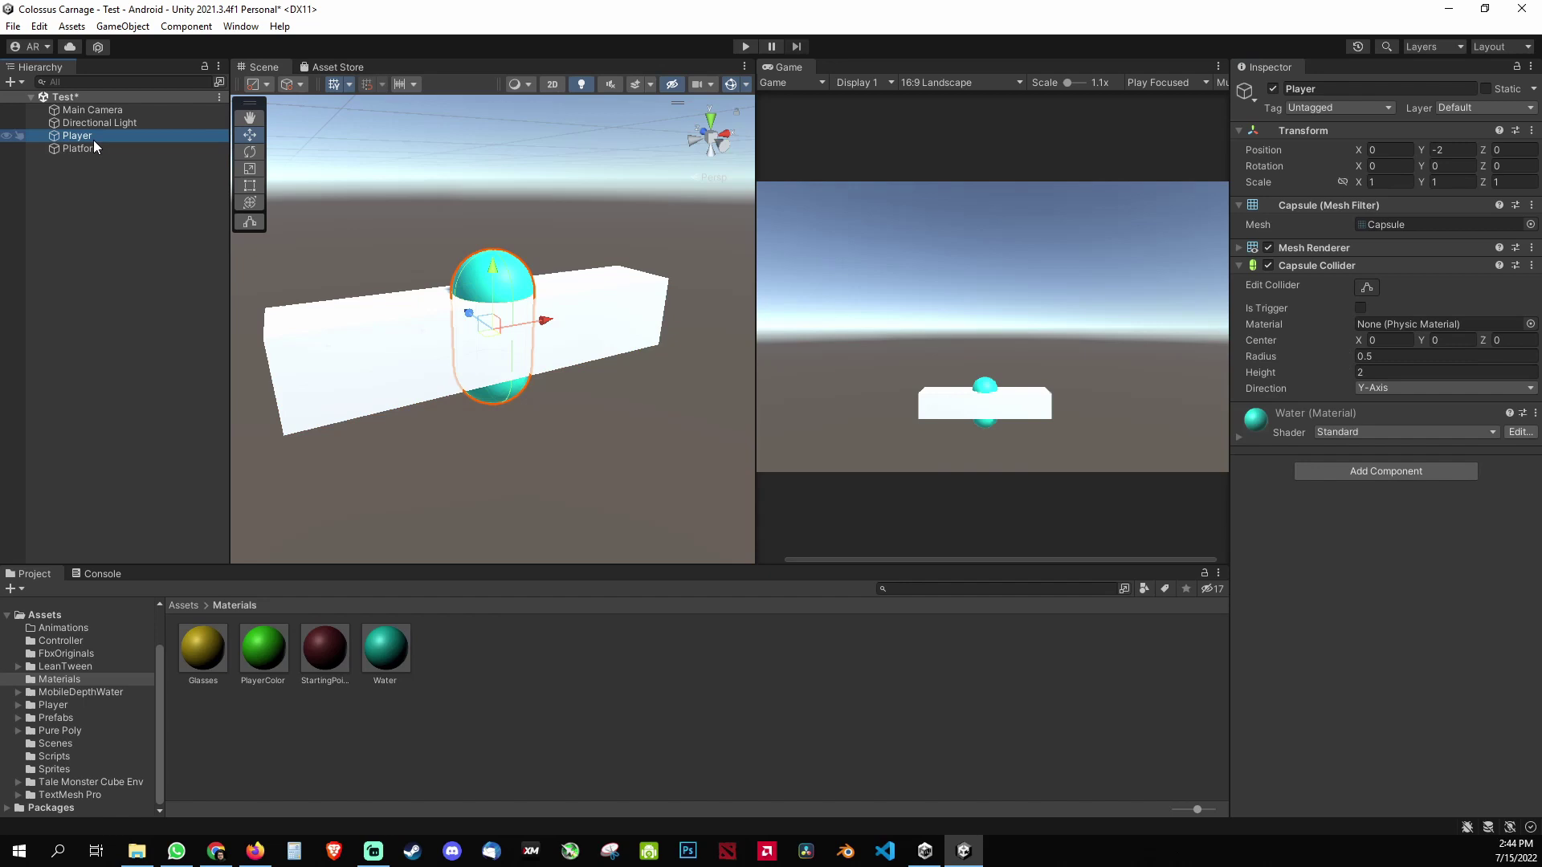
click(1450, 149)
text(1)
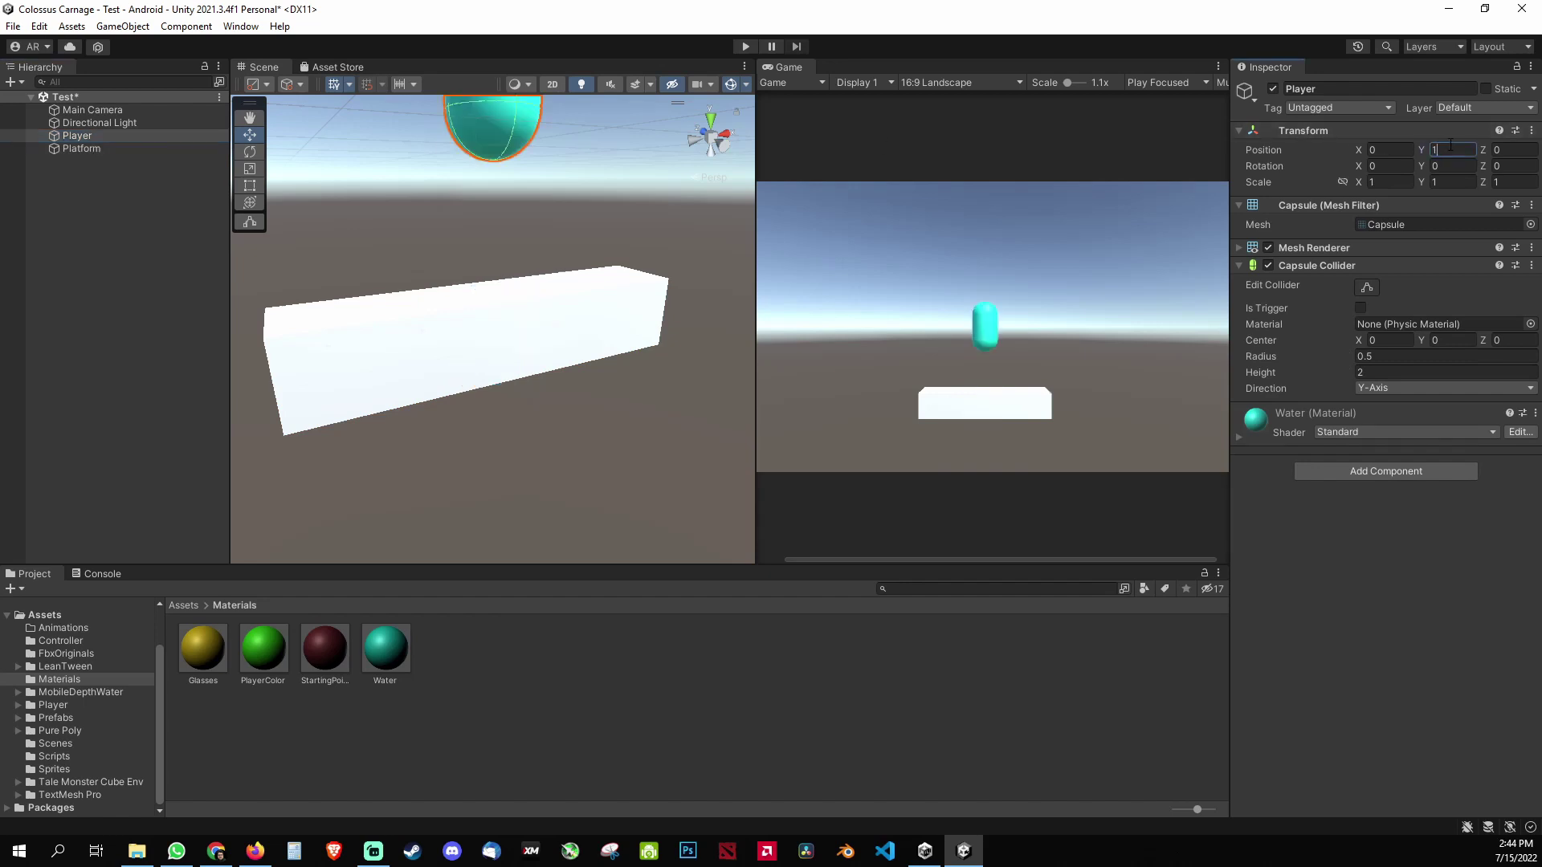
click(117, 147)
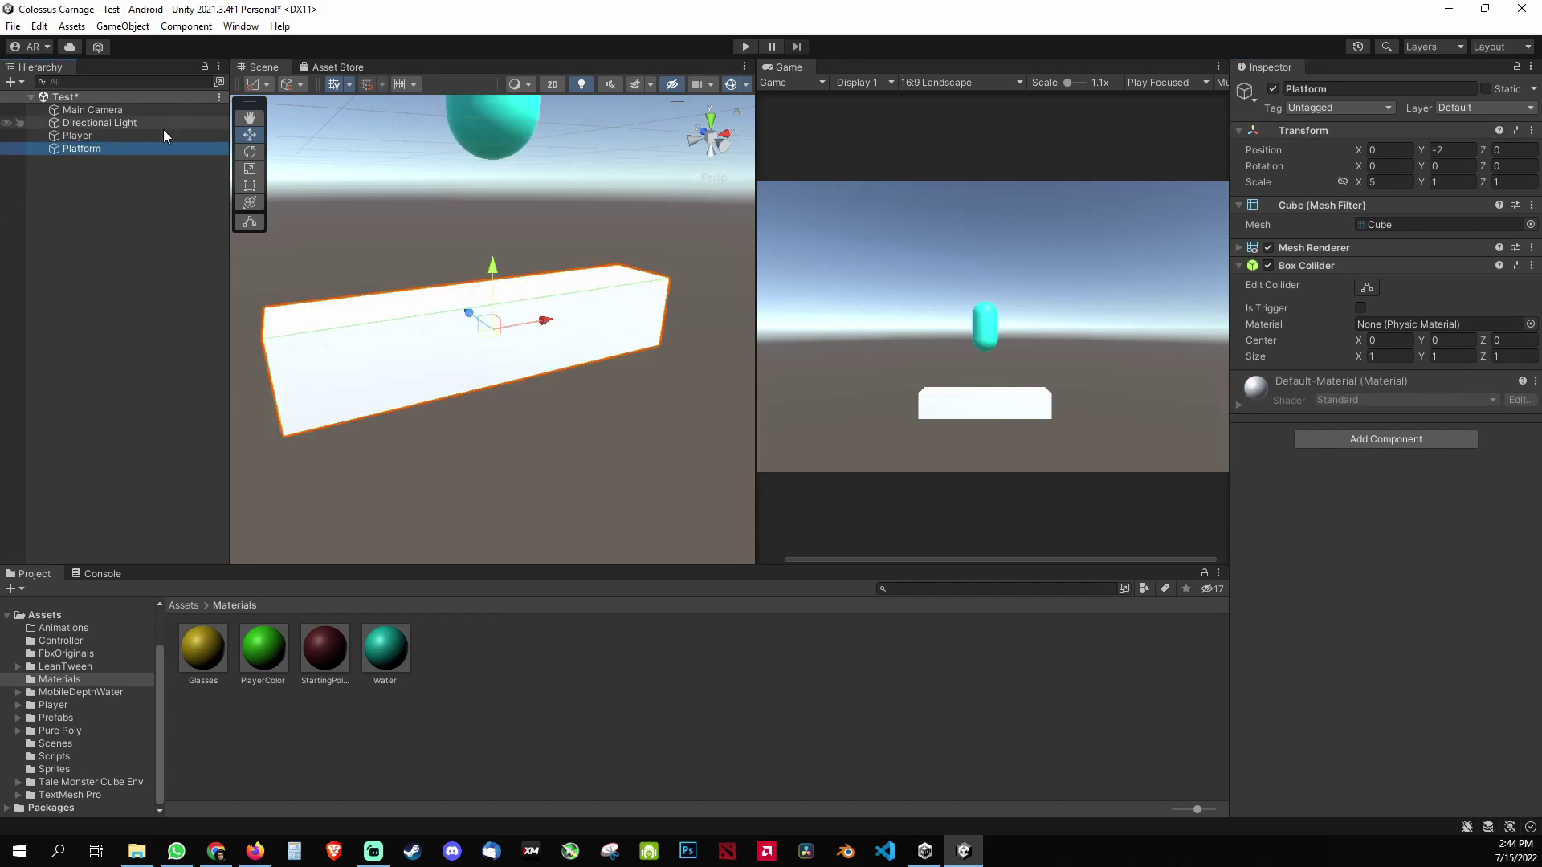
click(161, 135)
click(1439, 149)
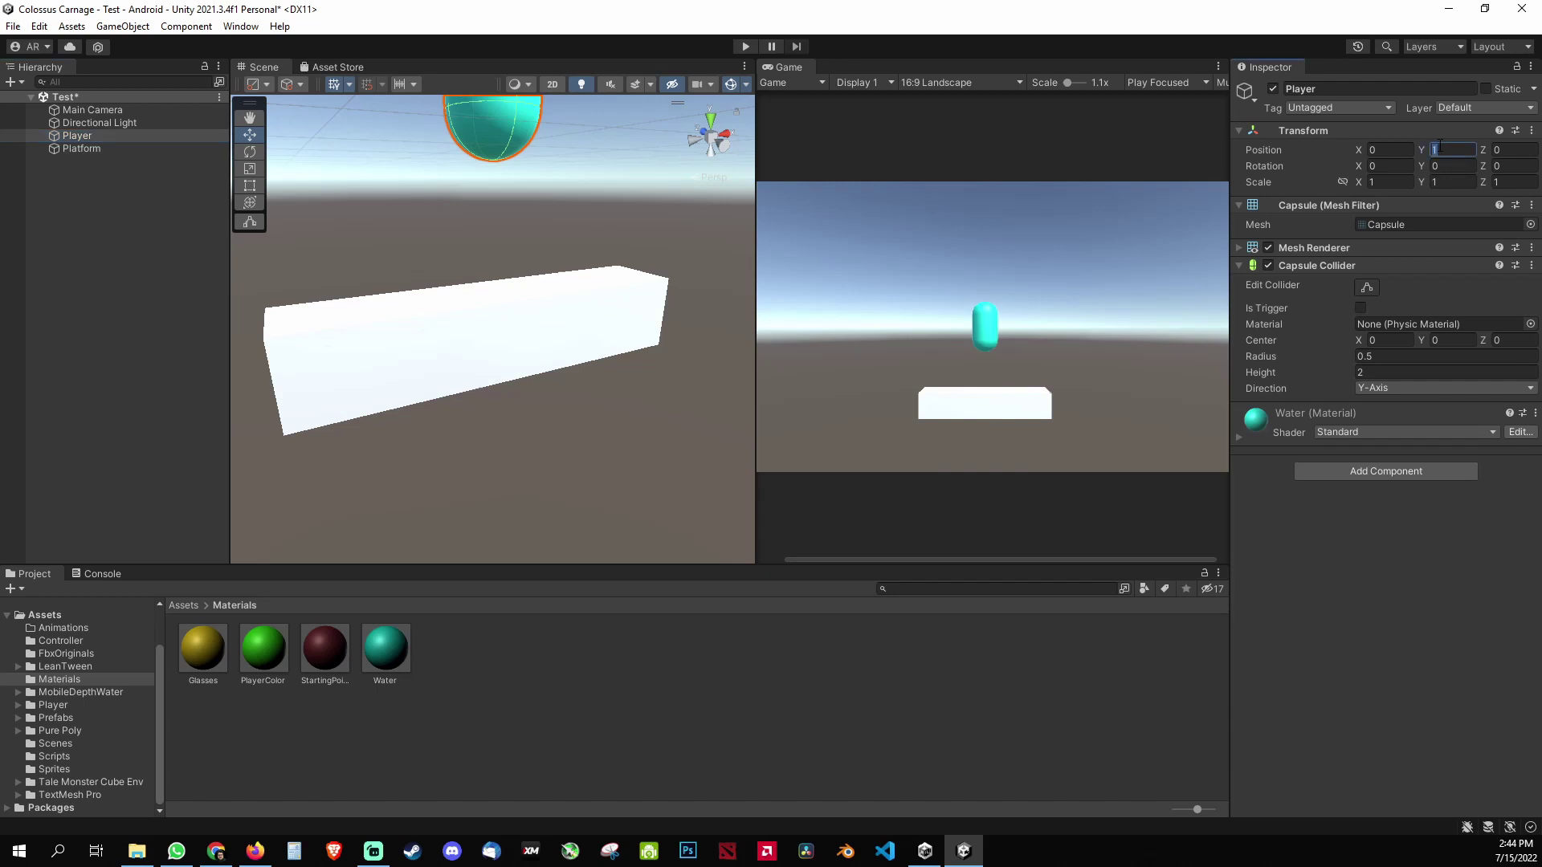
Step: Set Player Y to 0, give the Platform the red StartingPoint material, and lower the capsule
text(0)
alt+drag(544, 275, 533, 276)
drag(330, 639, 458, 412)
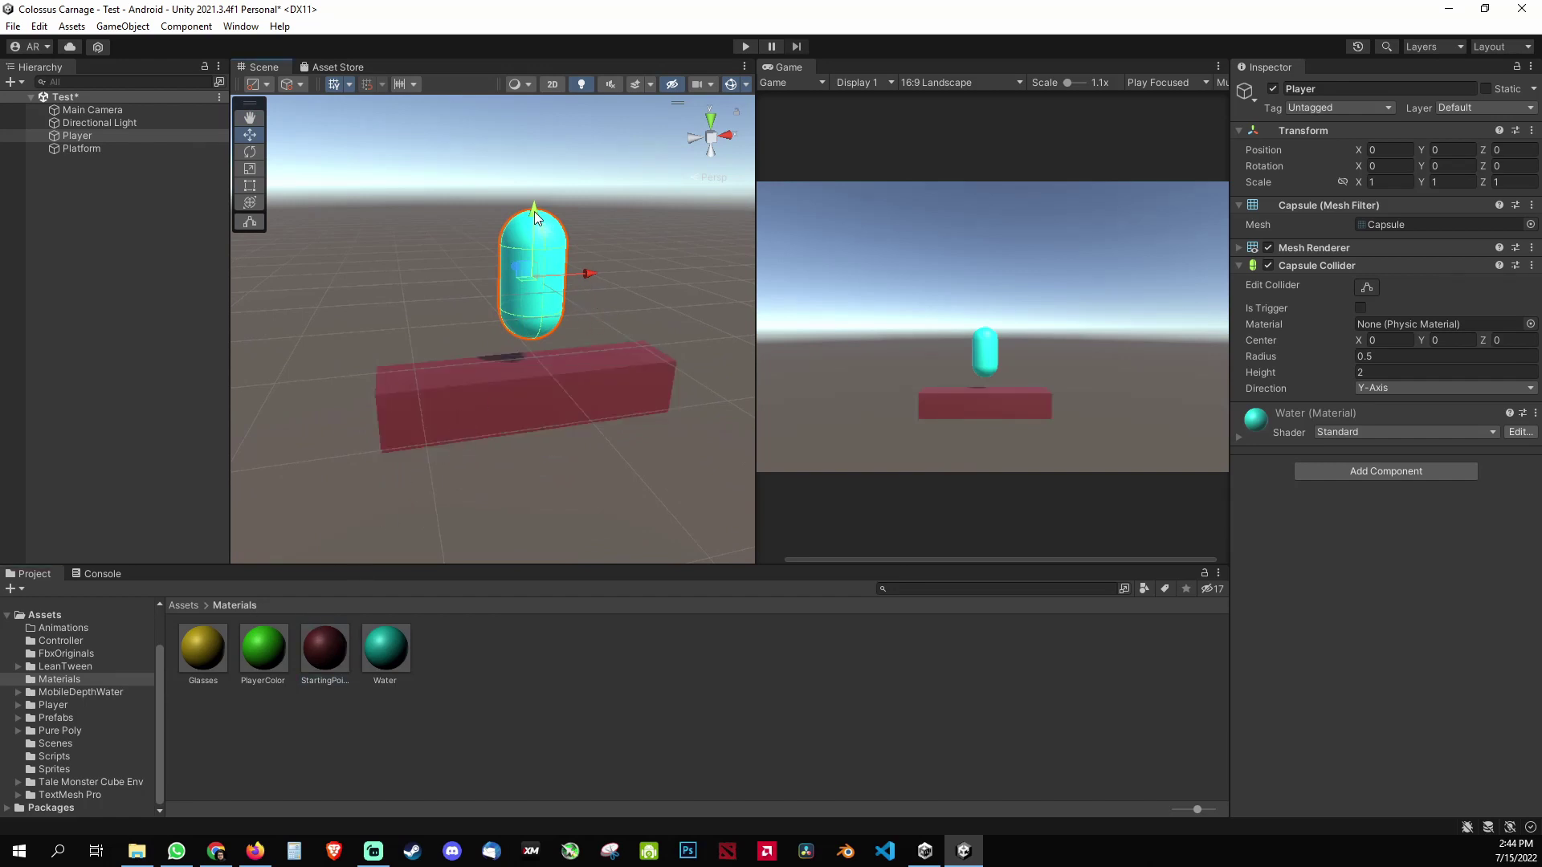
drag(535, 217, 536, 242)
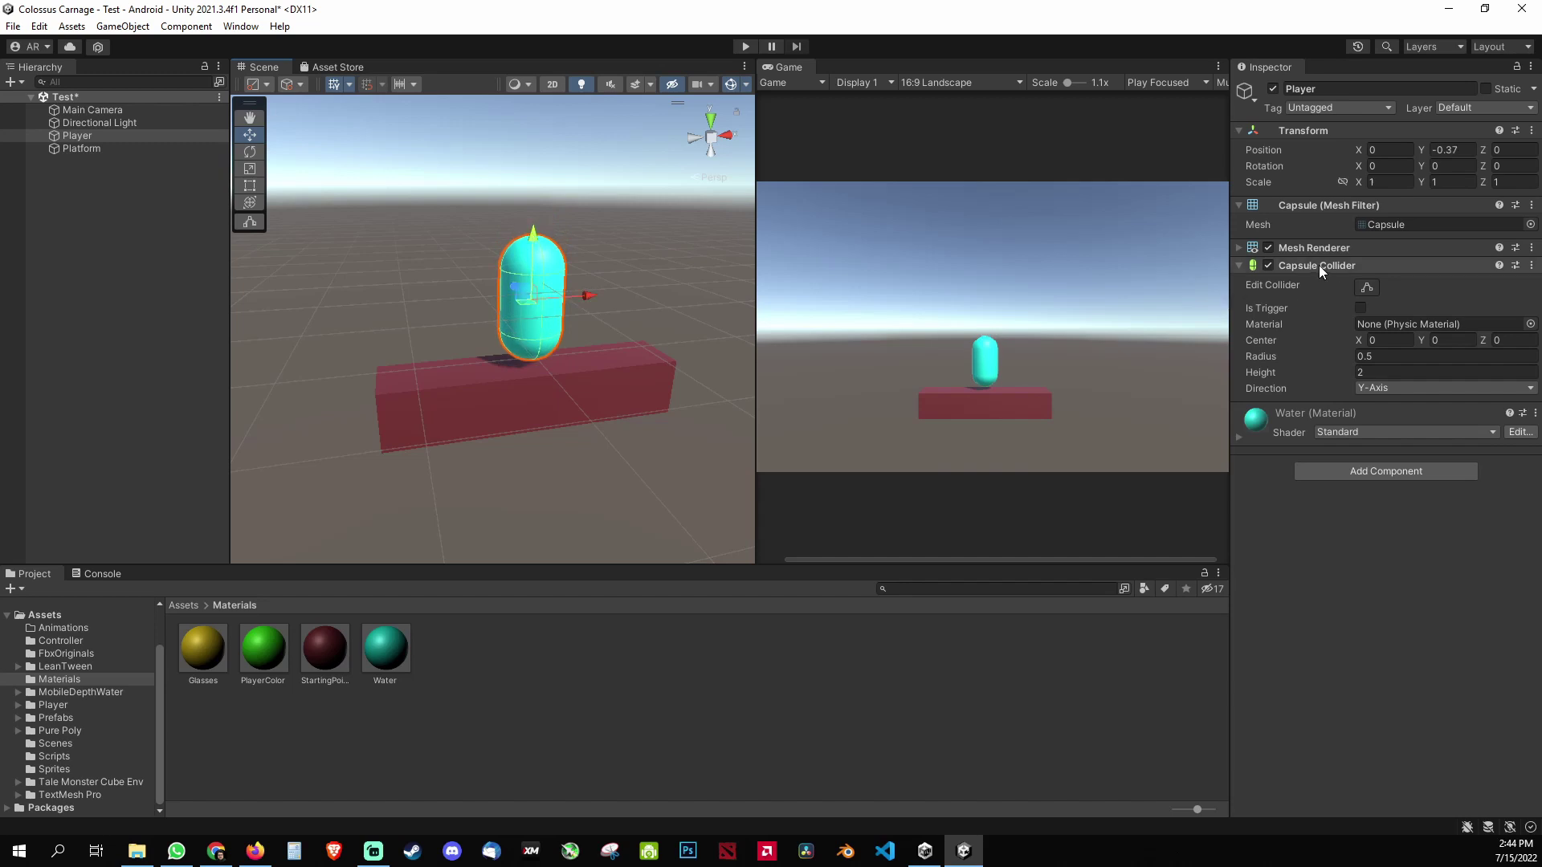
Step: Tilt the capsule with the Rotate tool, then undo it back to upright
click(257, 154)
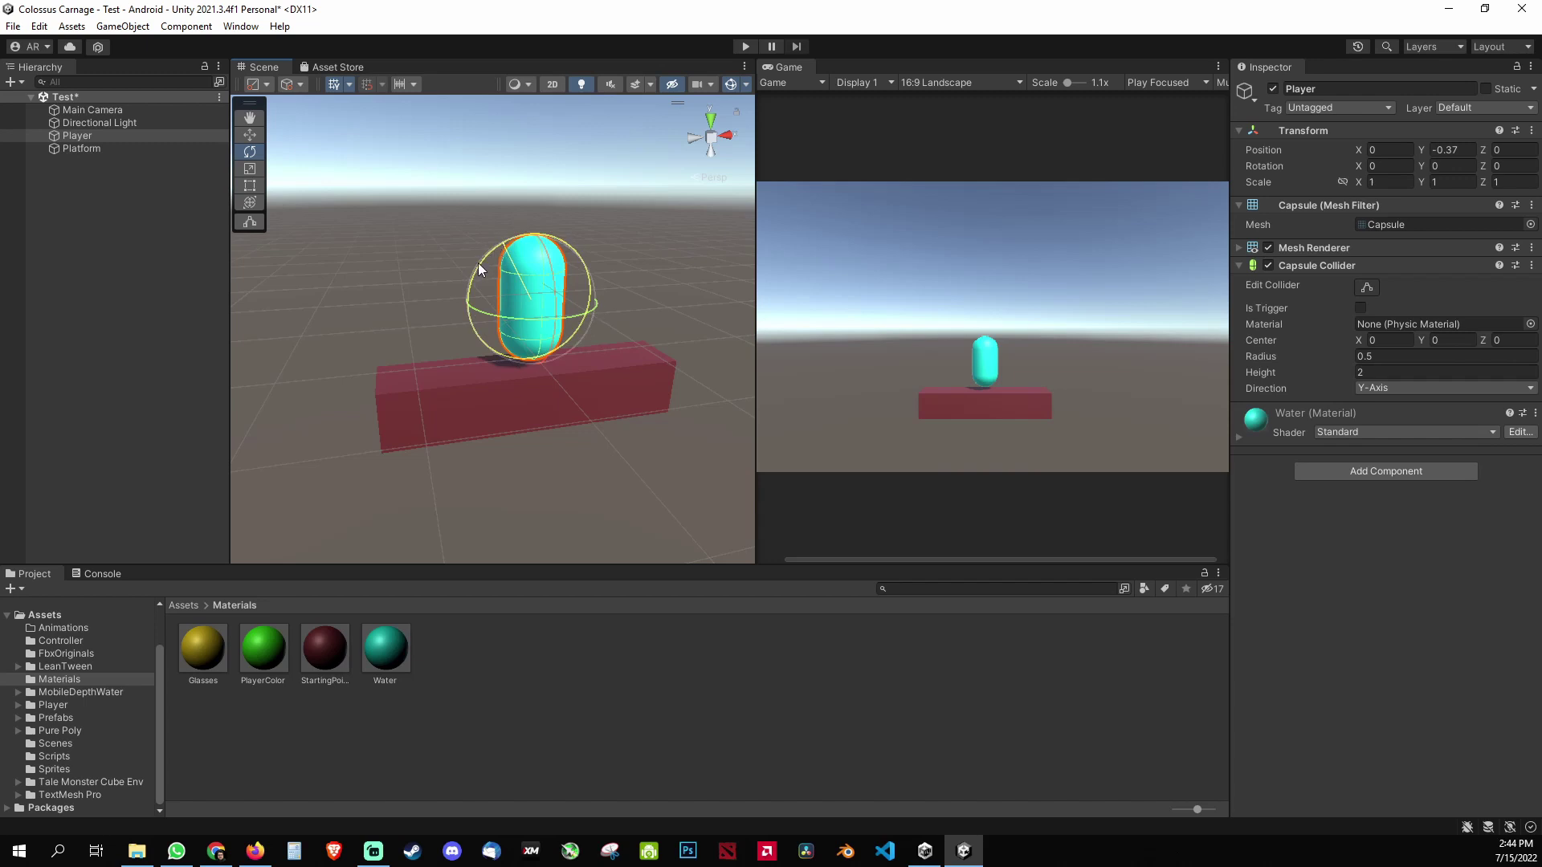
drag(479, 262, 484, 217)
key(ctrl+z)
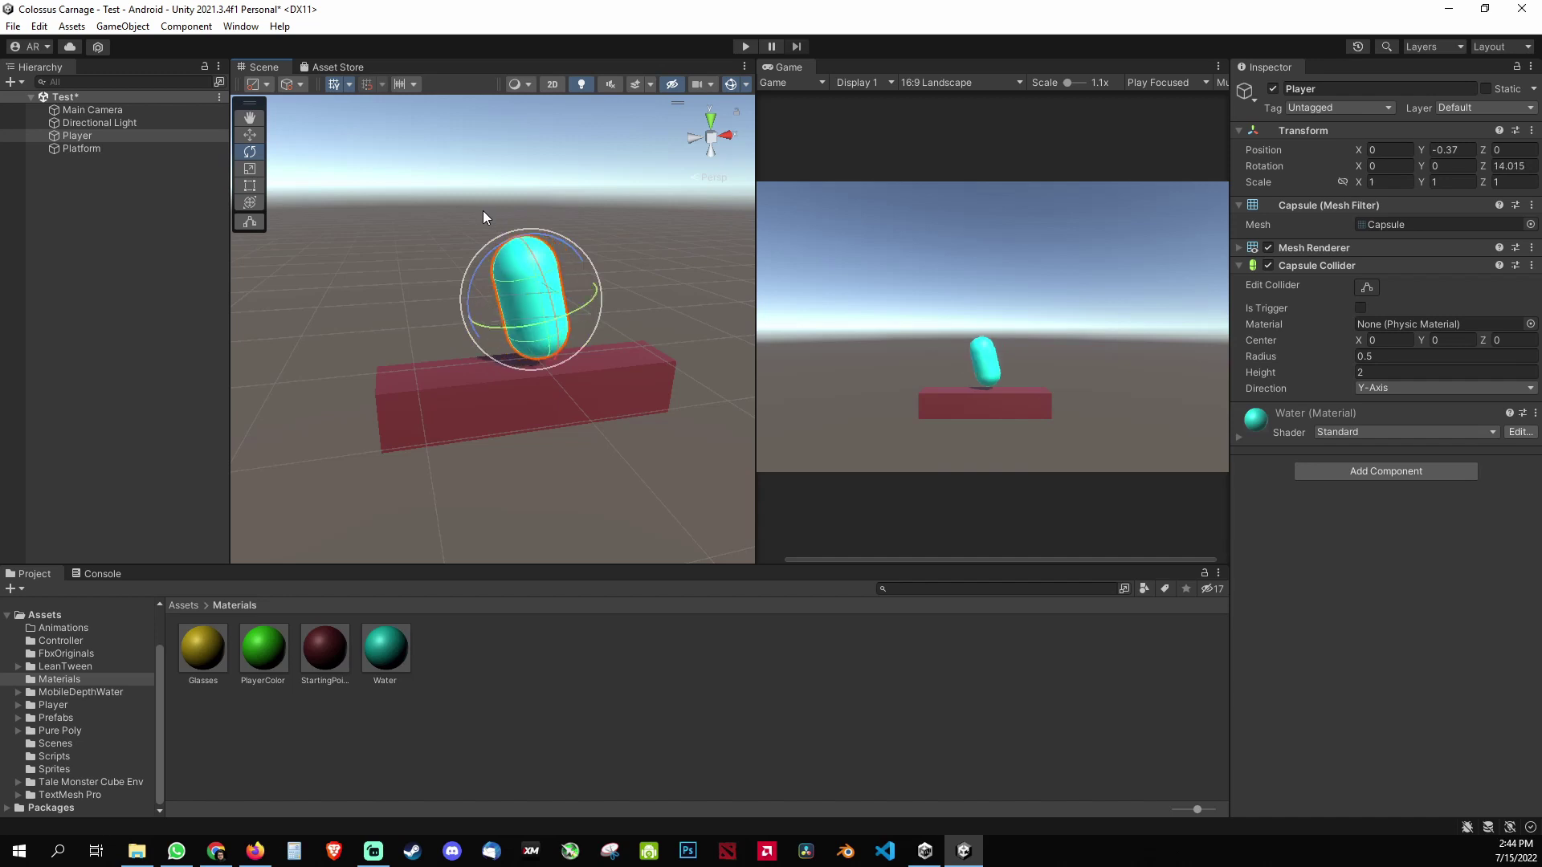
key(ctrl+z)
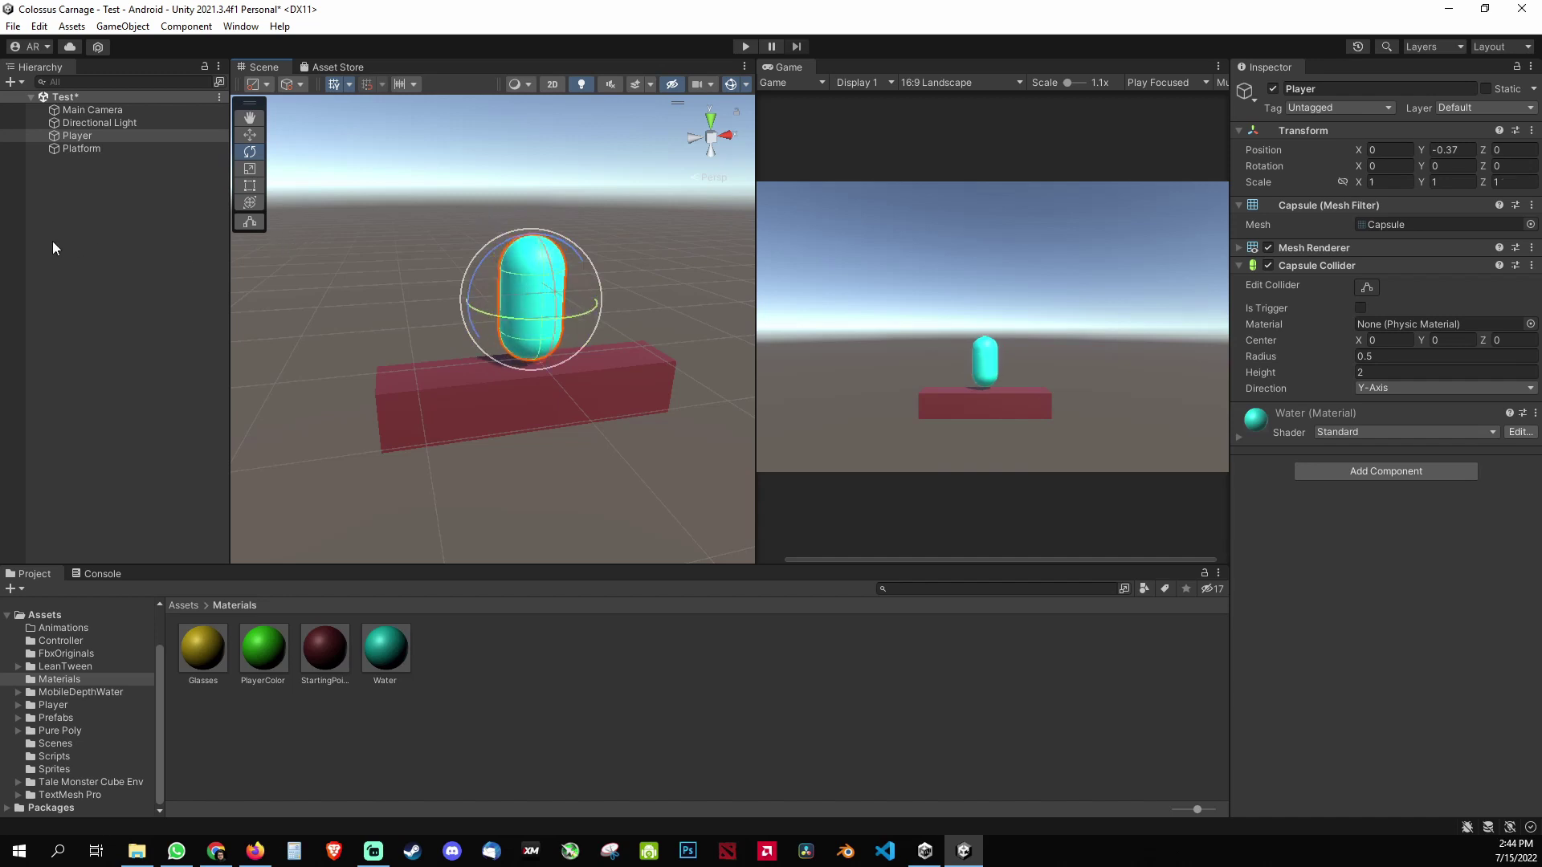
Step: Collapse the Player's Capsule Collider and add a Rigidbody component to it
click(51, 241)
click(93, 138)
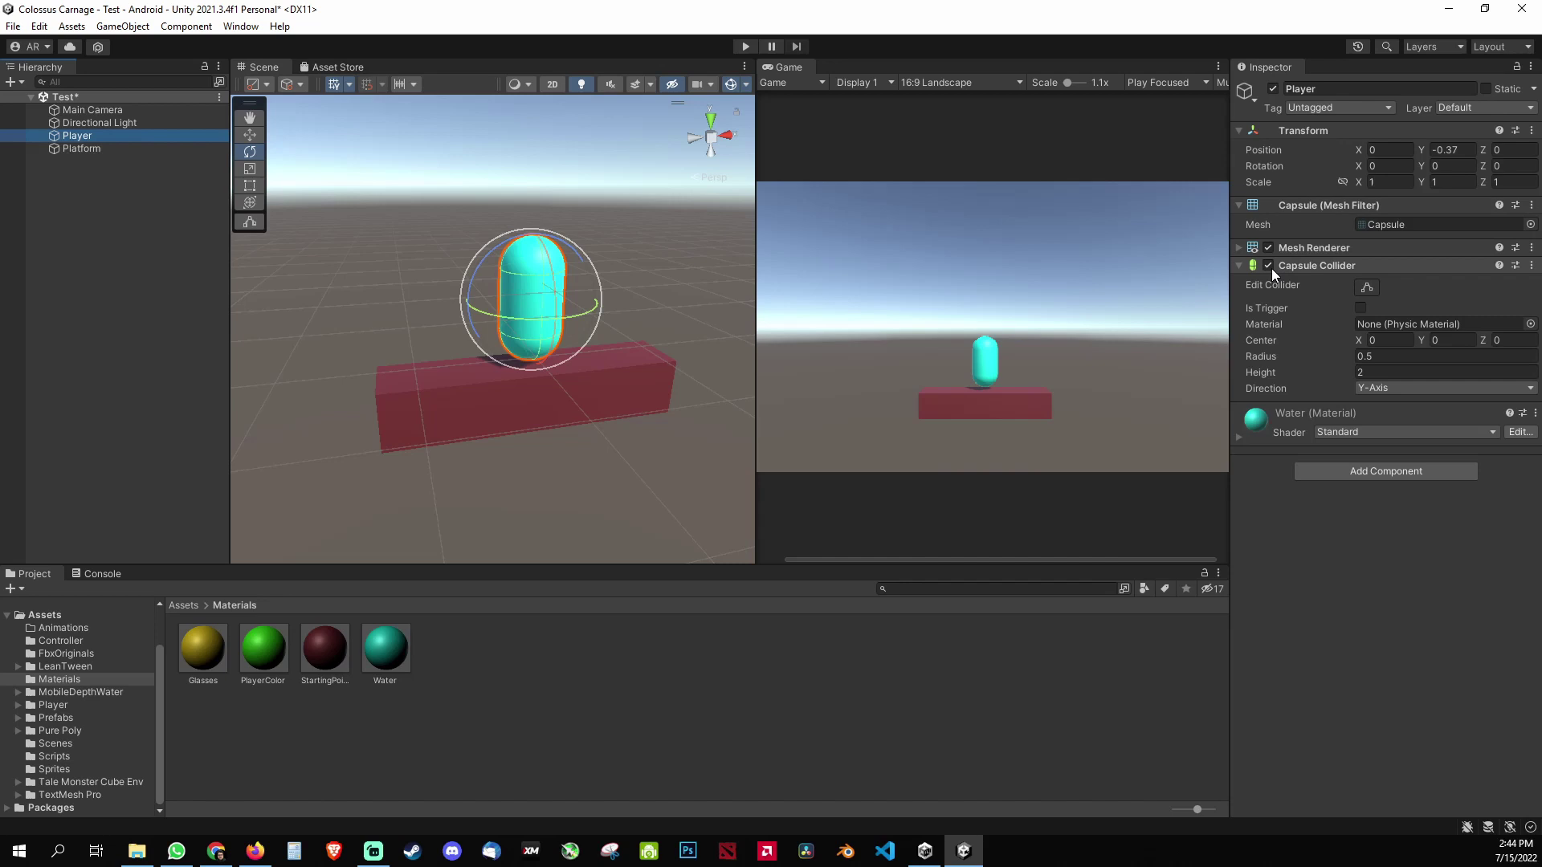
click(1240, 266)
click(1345, 344)
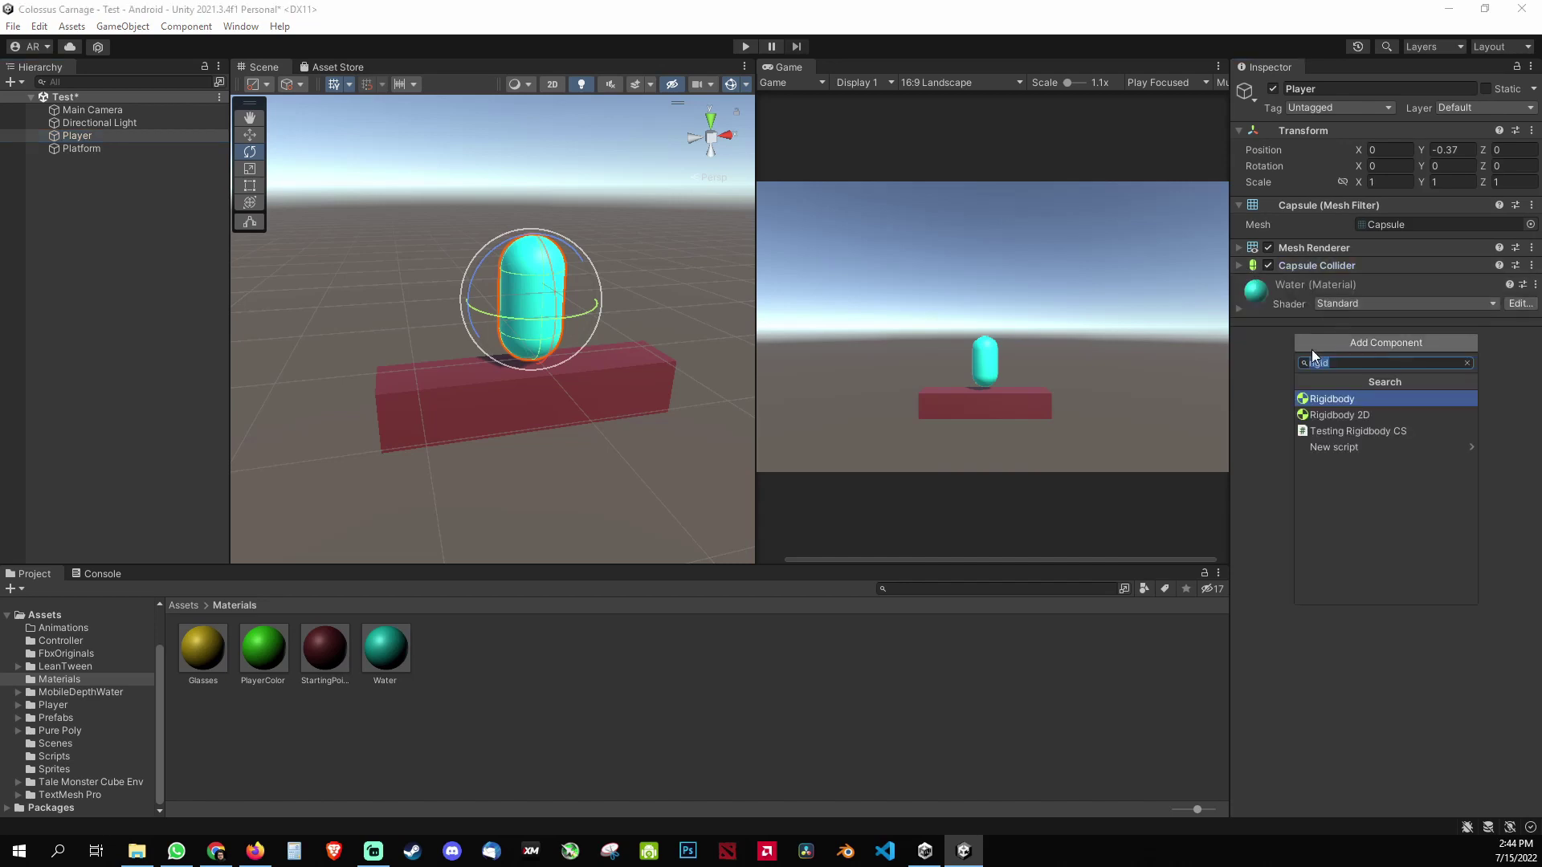
click(1331, 400)
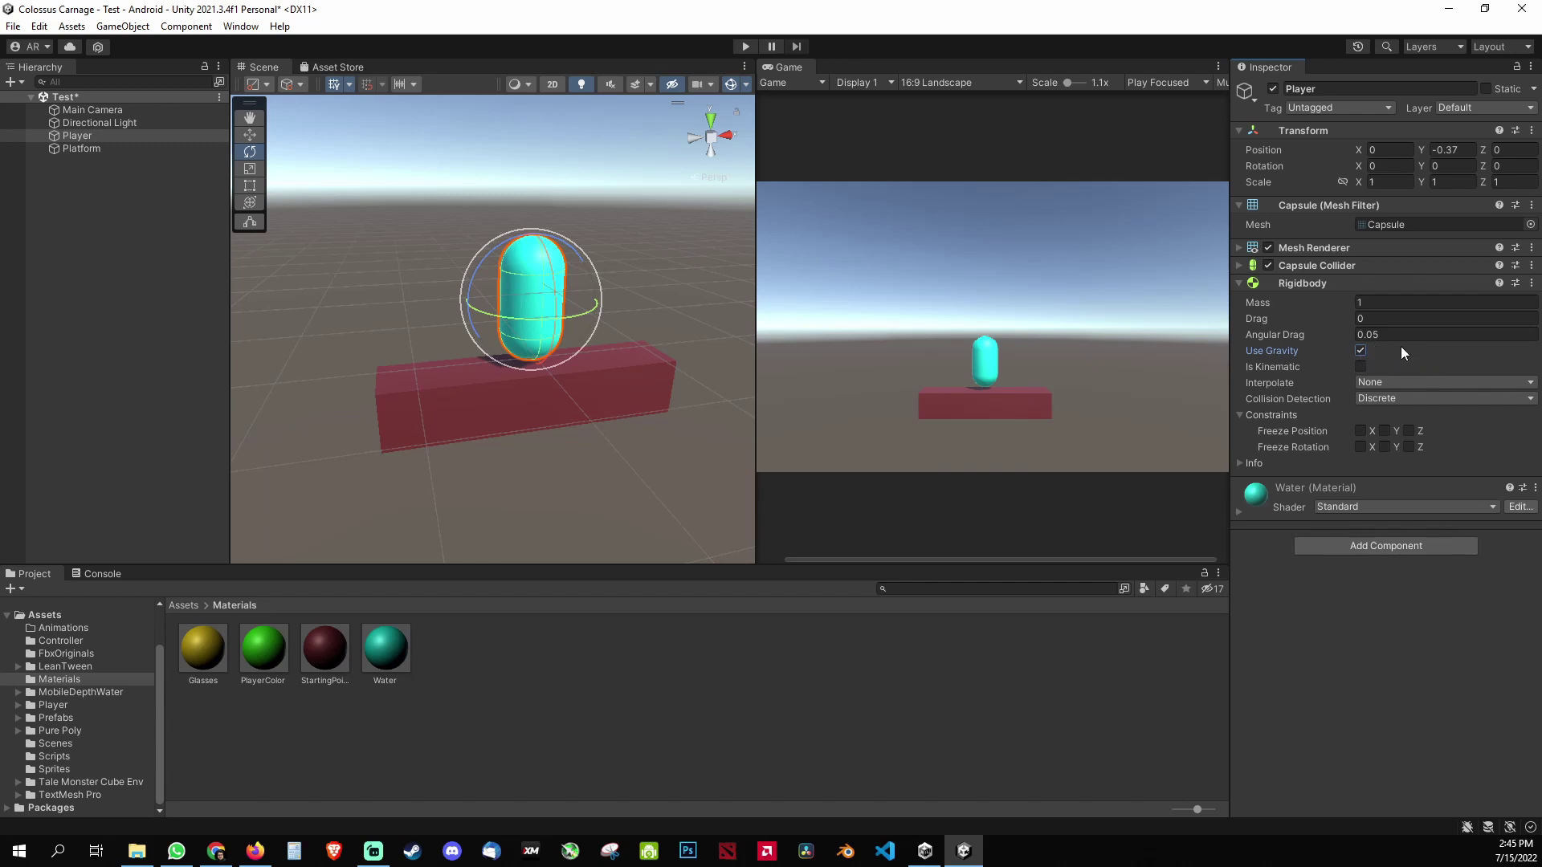
Step: Expand the Rigidbody constraints and freeze the Player's position on Z
click(1243, 415)
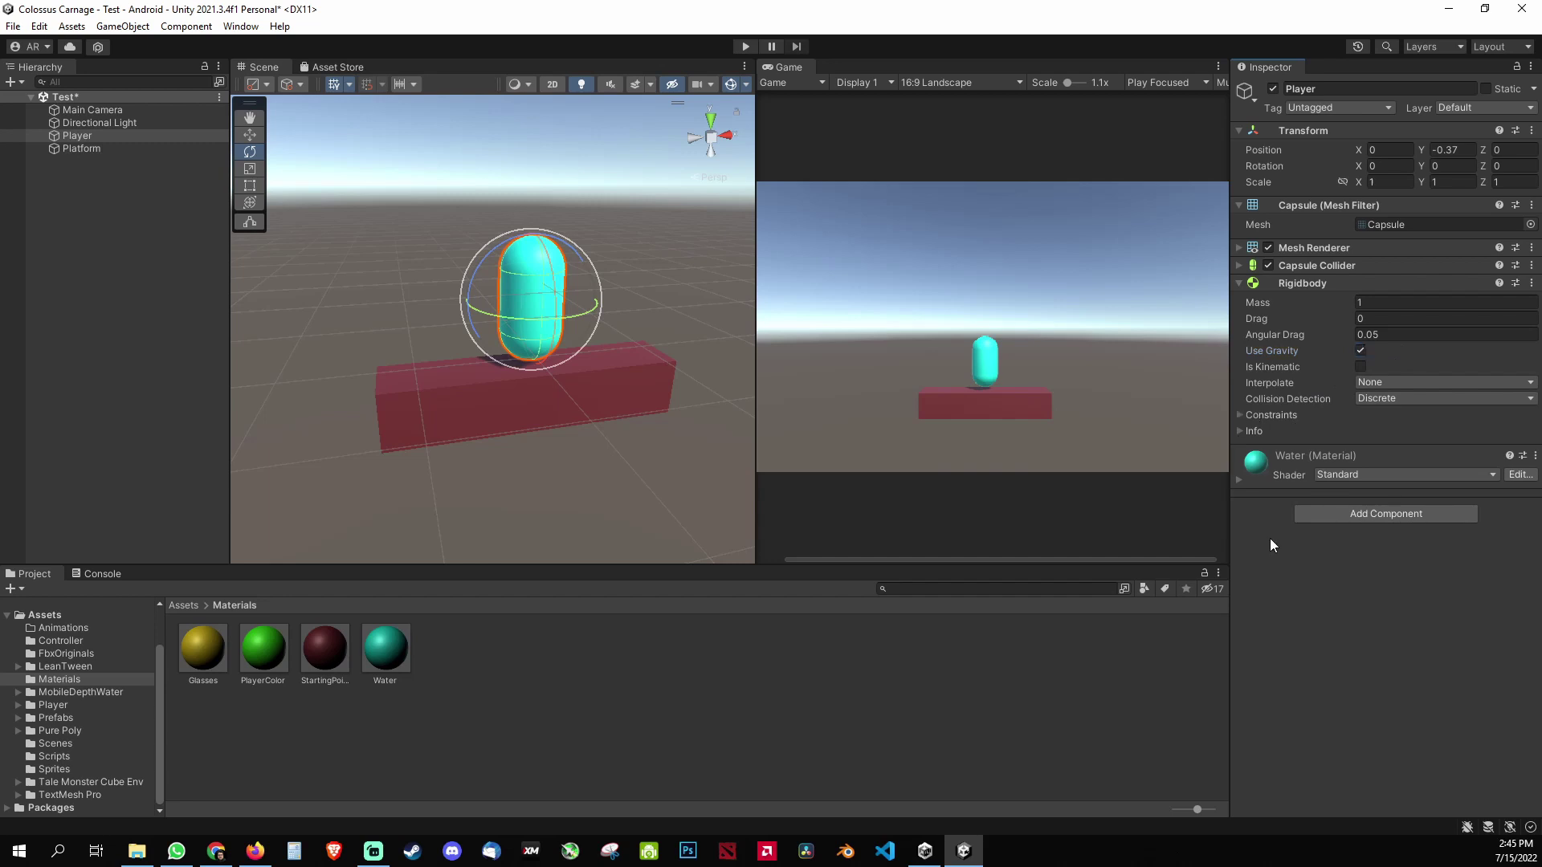
click(1239, 415)
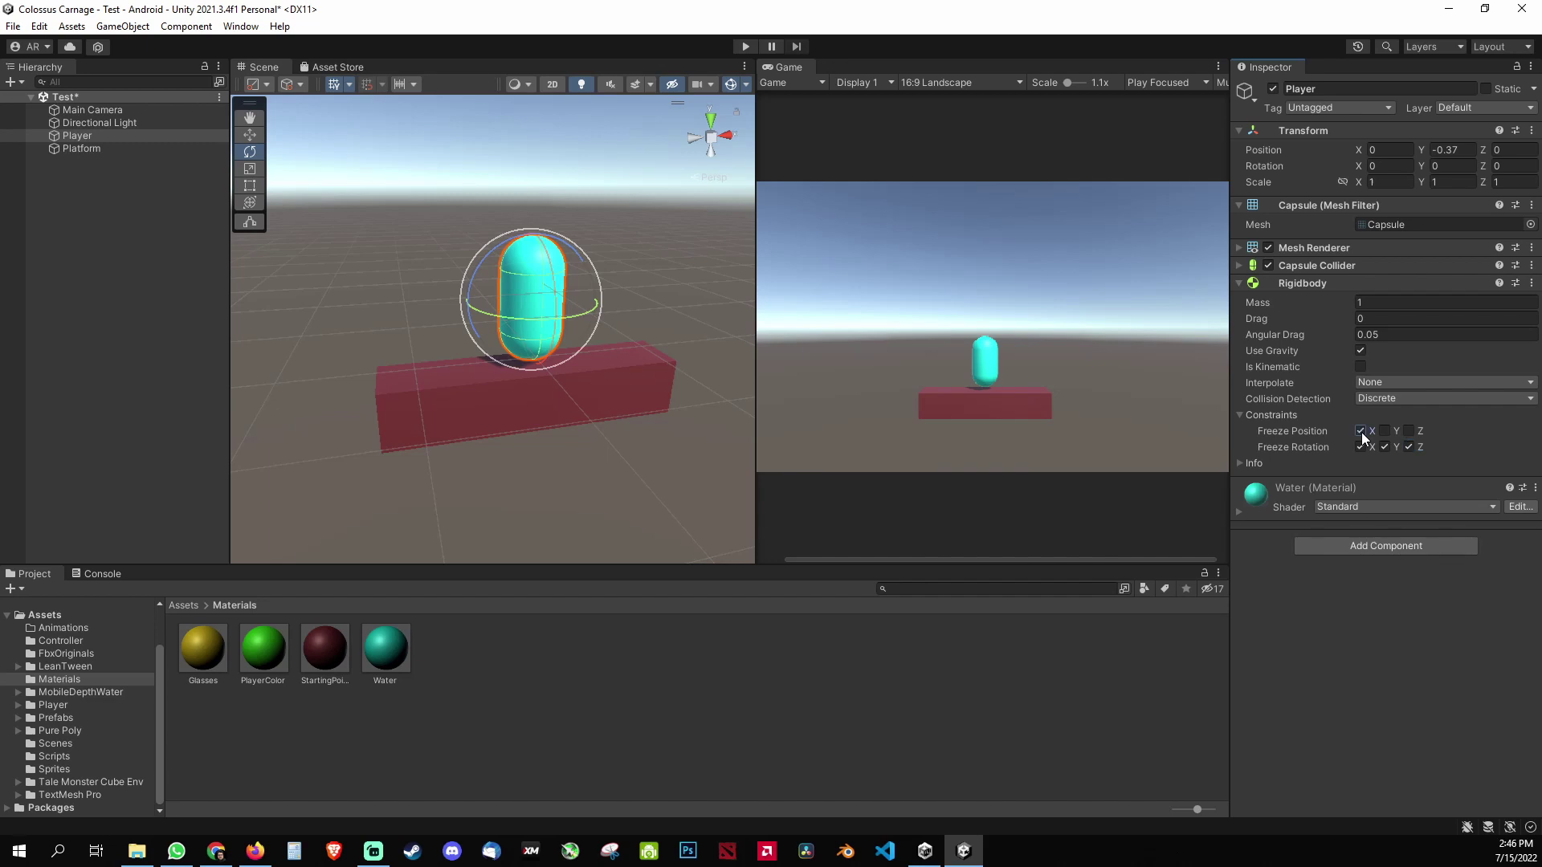
click(1411, 431)
Step: Untick the Player's Freeze Position Y and Z and Freeze Rotation X constraints
click(1362, 352)
click(1386, 432)
click(1364, 352)
click(1373, 445)
click(1411, 432)
Step: Set the Rigidbody Mass to 50 and start Play mode
click(1388, 303)
text(50)
click(156, 301)
click(103, 137)
click(753, 47)
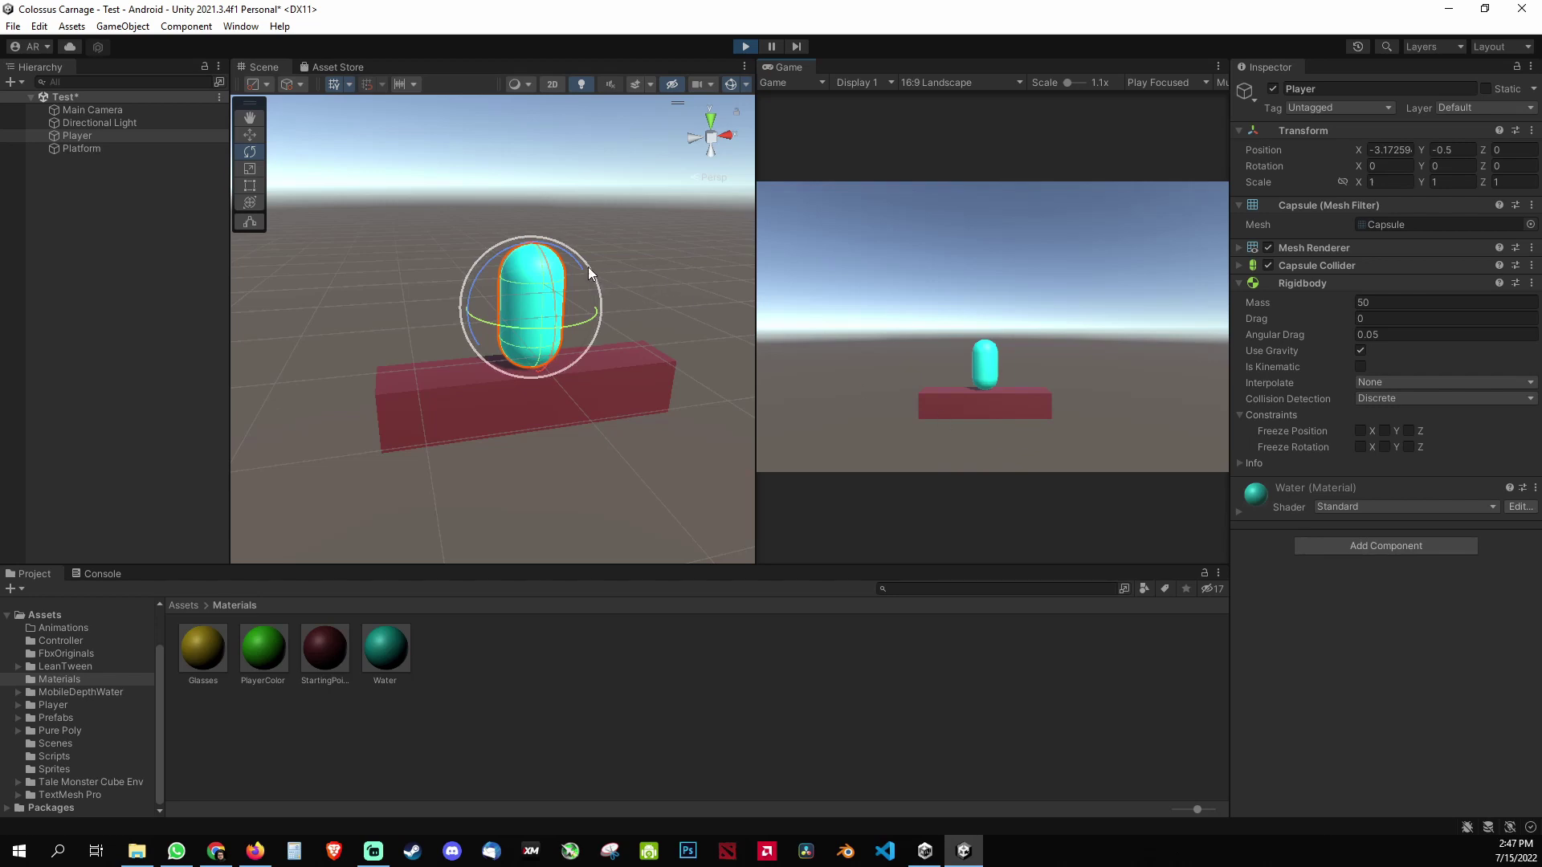
Step: Tip the Player capsule over while the game runs, then stop Play mode
drag(583, 264, 624, 272)
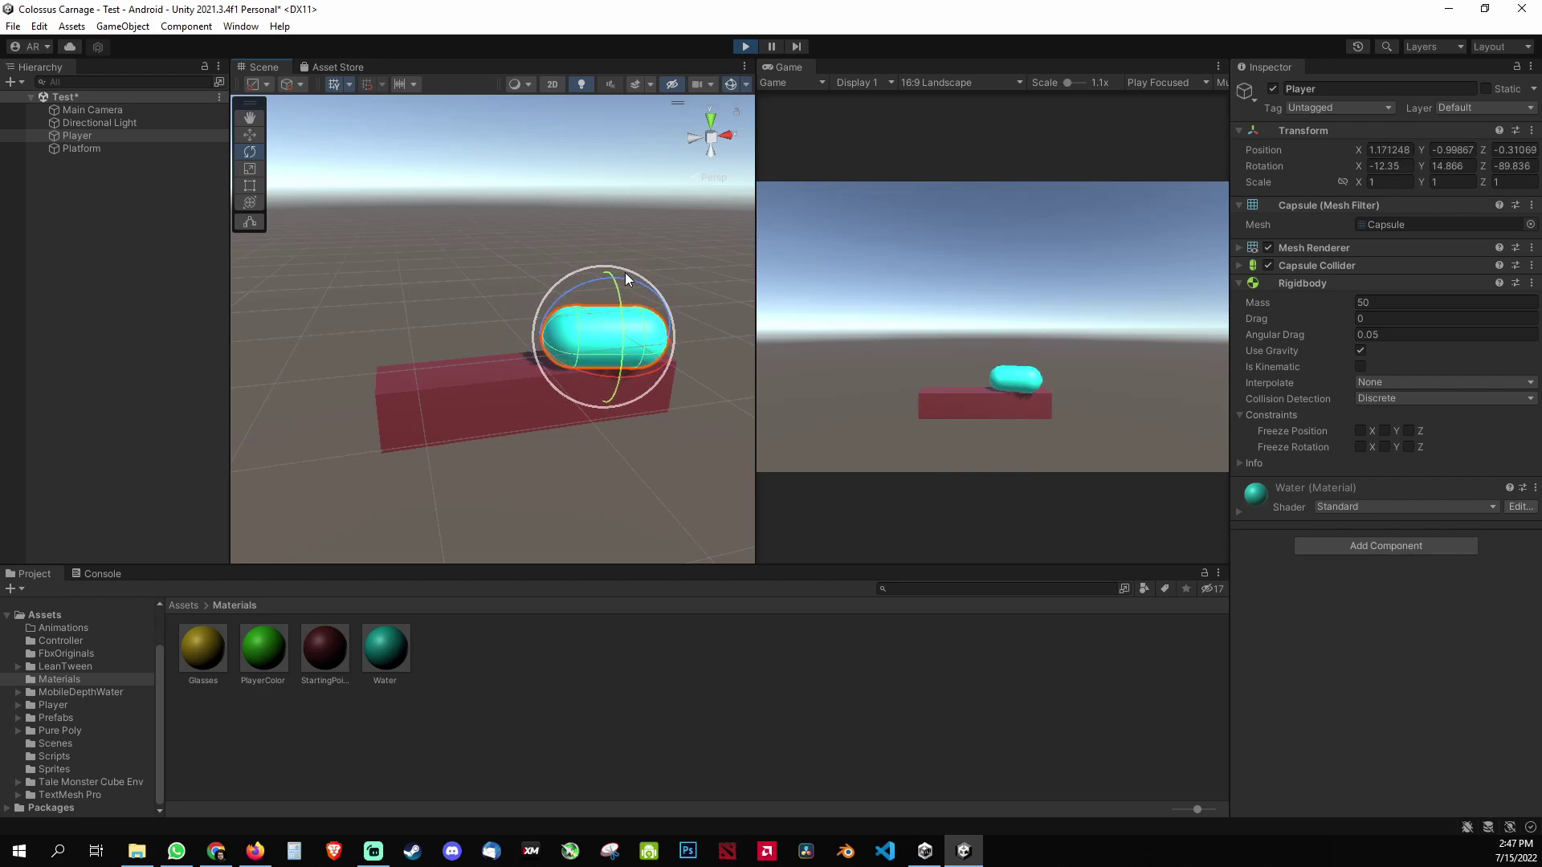
drag(622, 286, 563, 379)
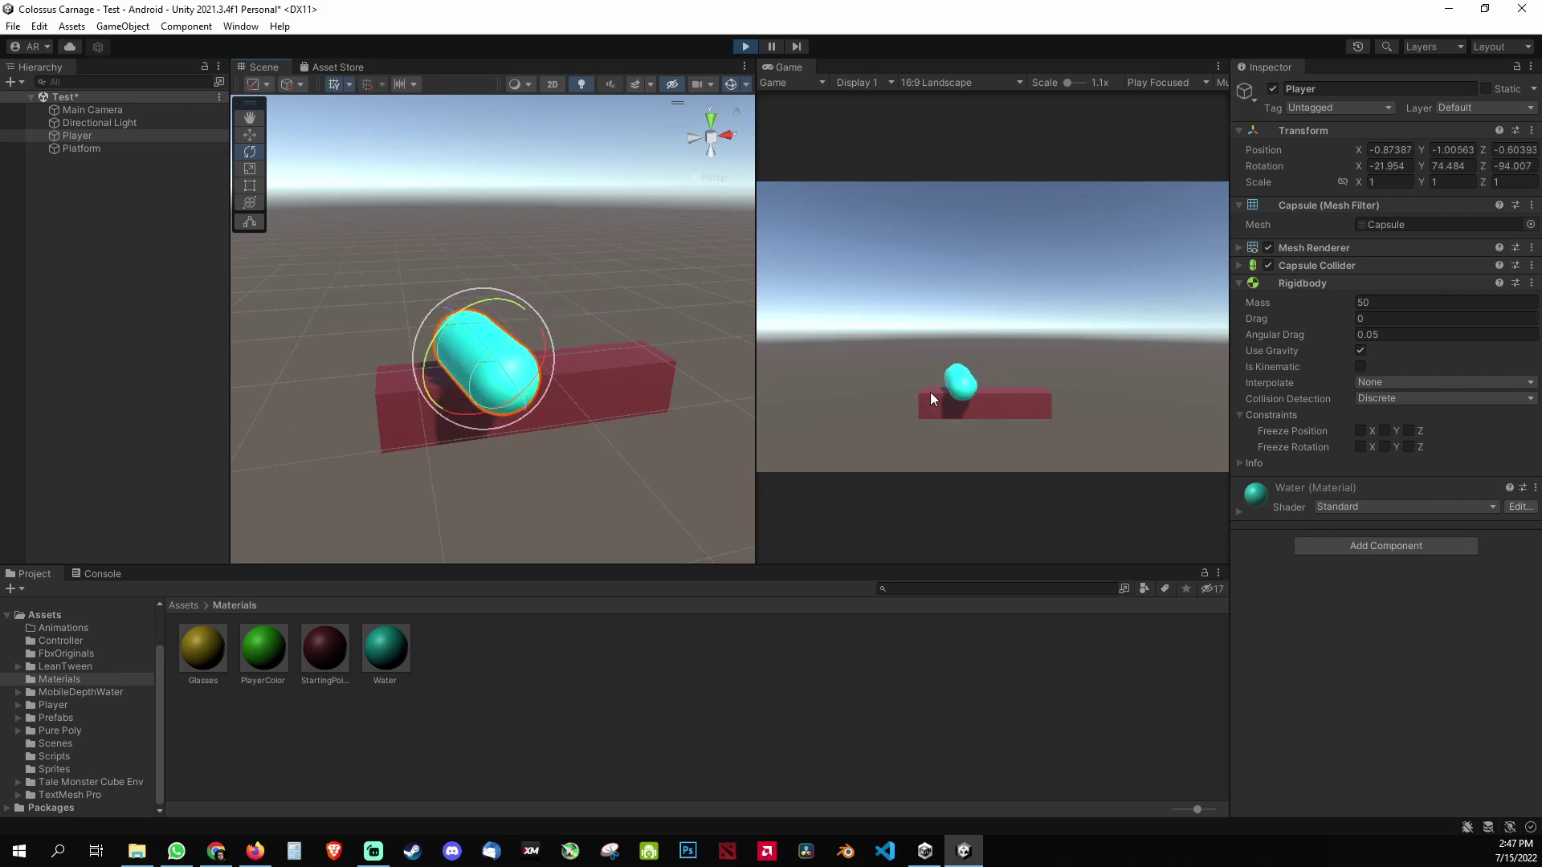
click(744, 47)
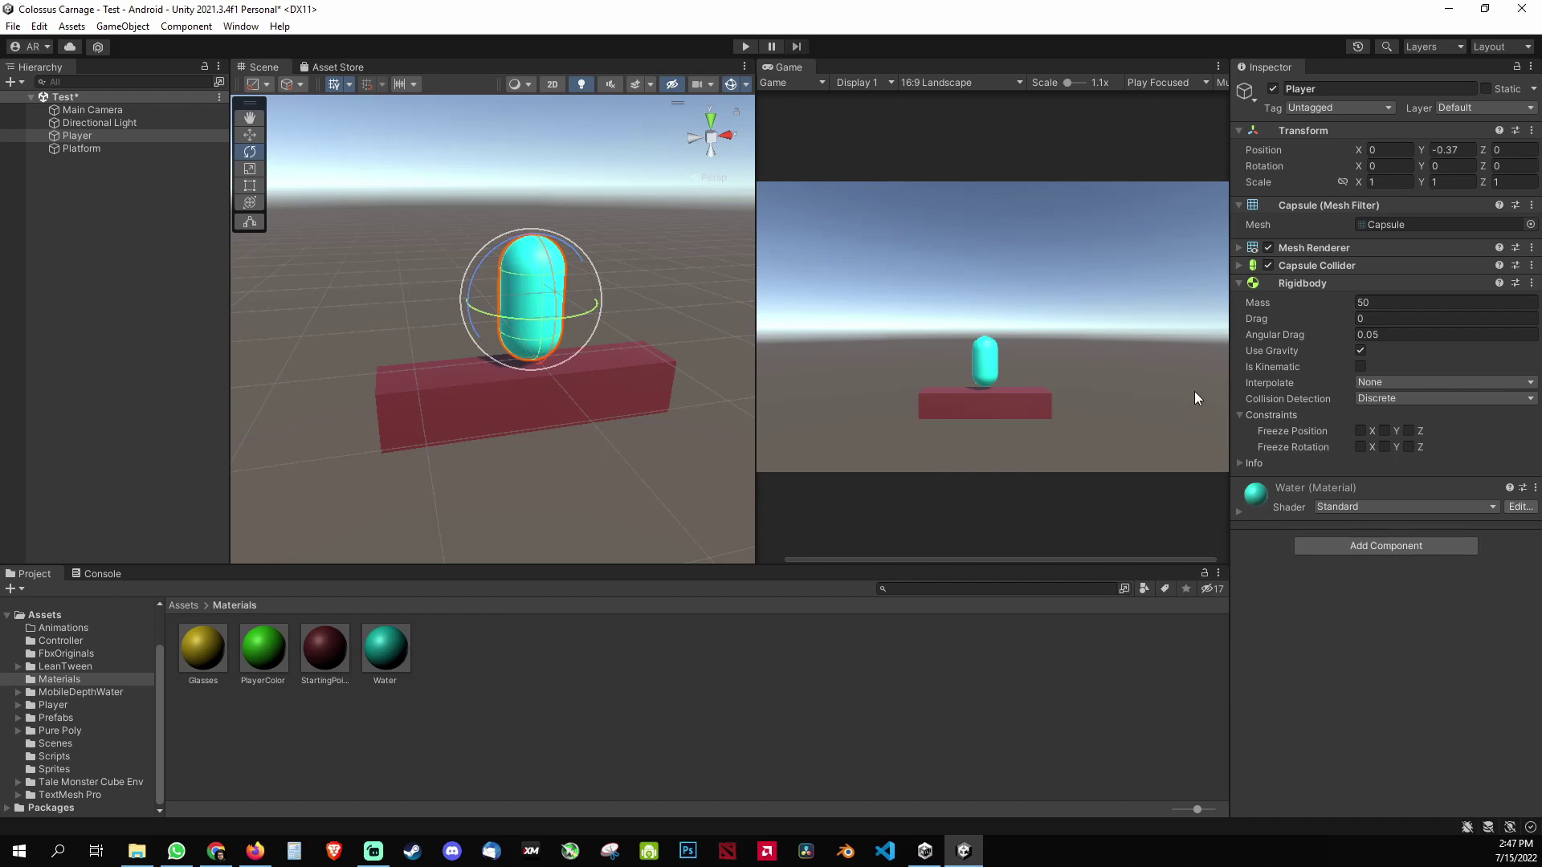
Step: Freeze the Player's X rotation and set its Position Y to 0
click(1360, 447)
click(1463, 151)
text(0)
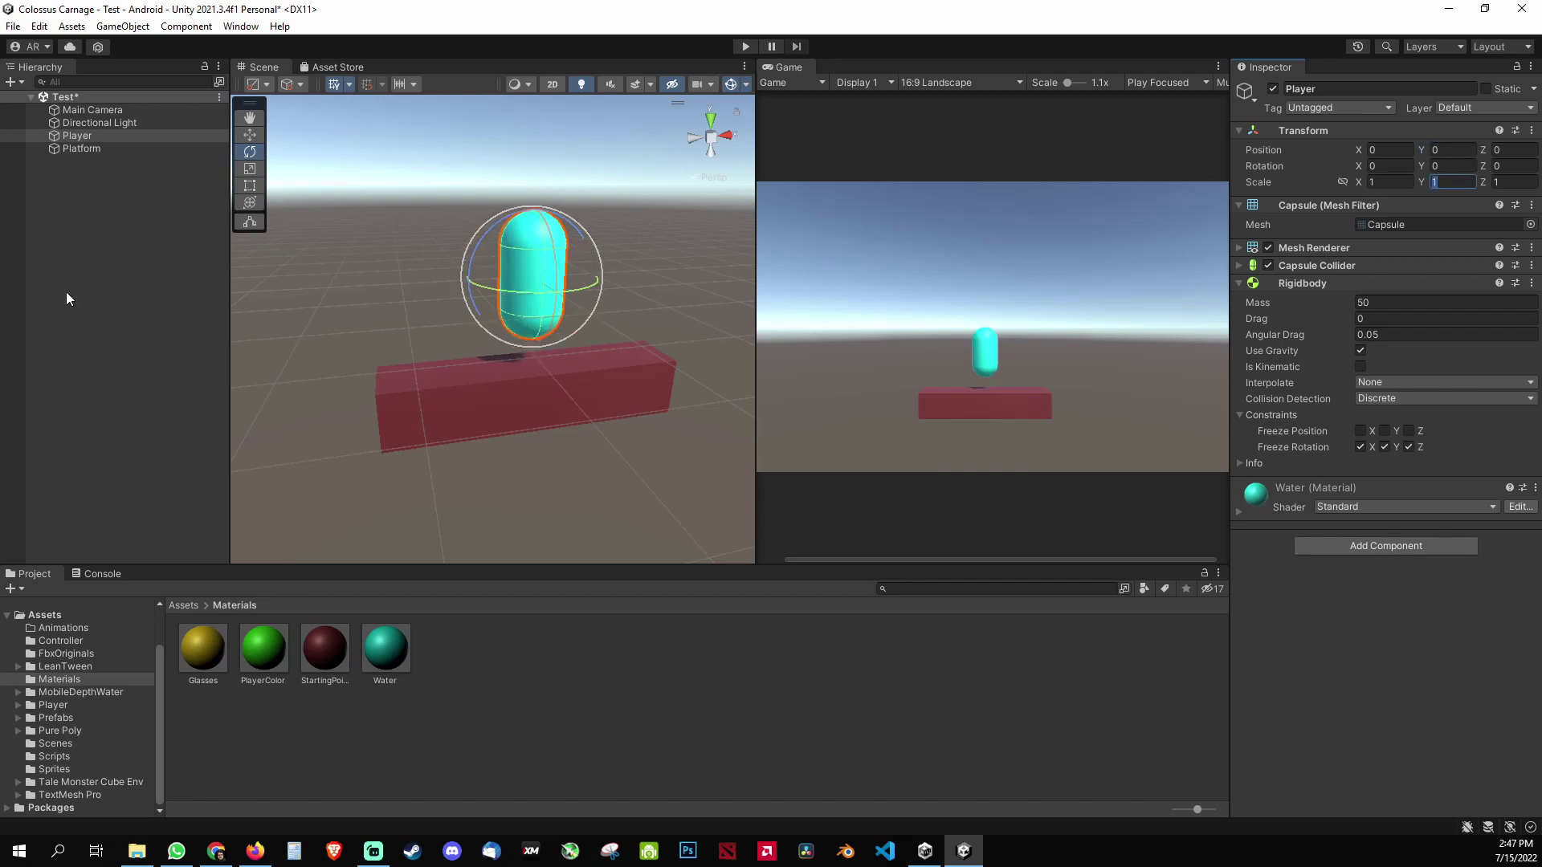
click(90, 283)
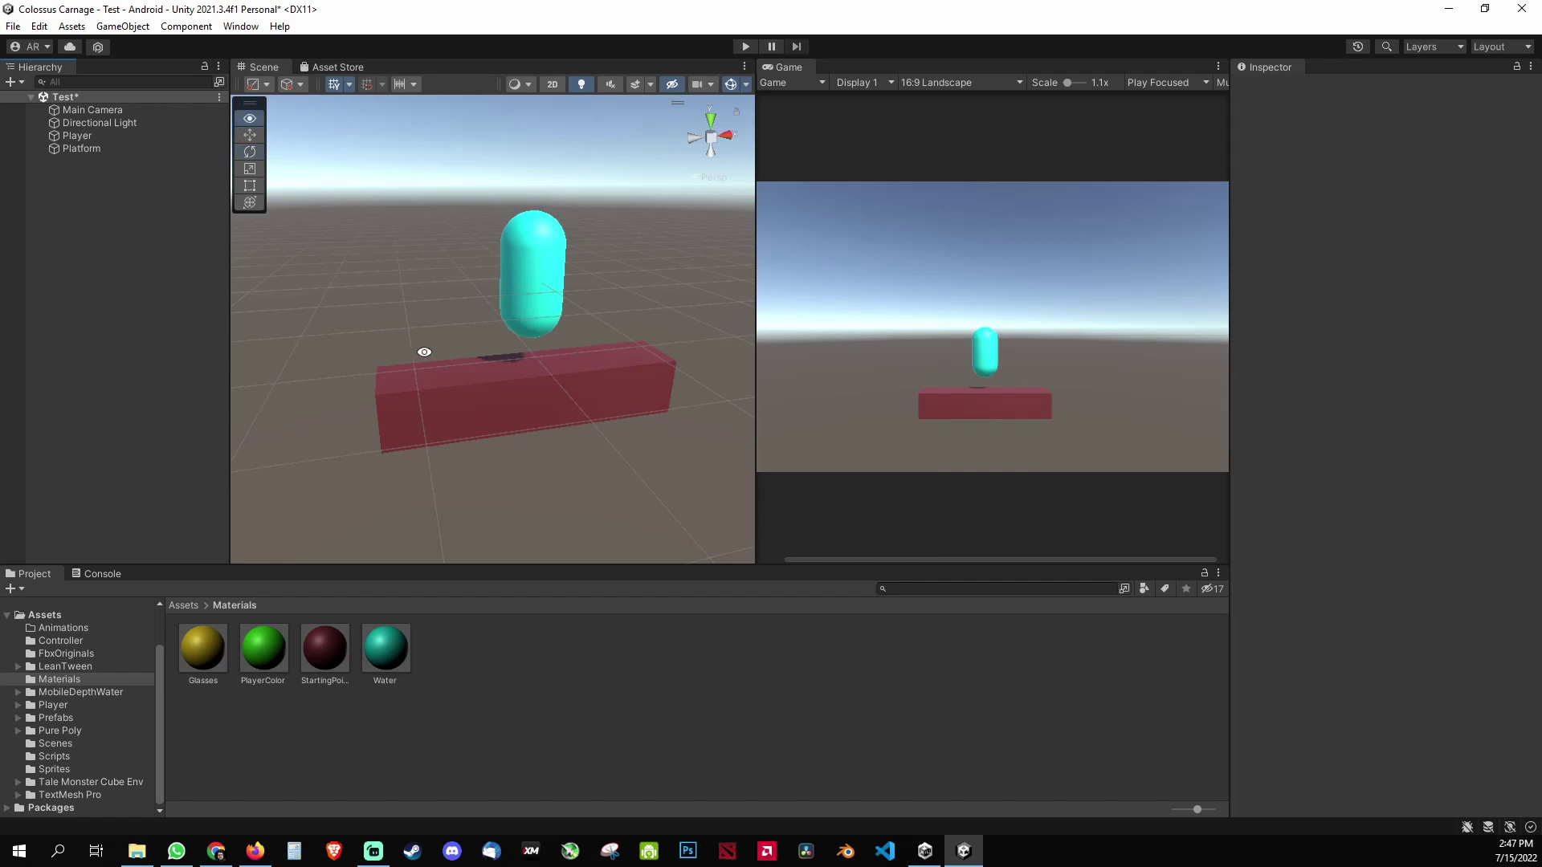
alt+drag(424, 349, 486, 349)
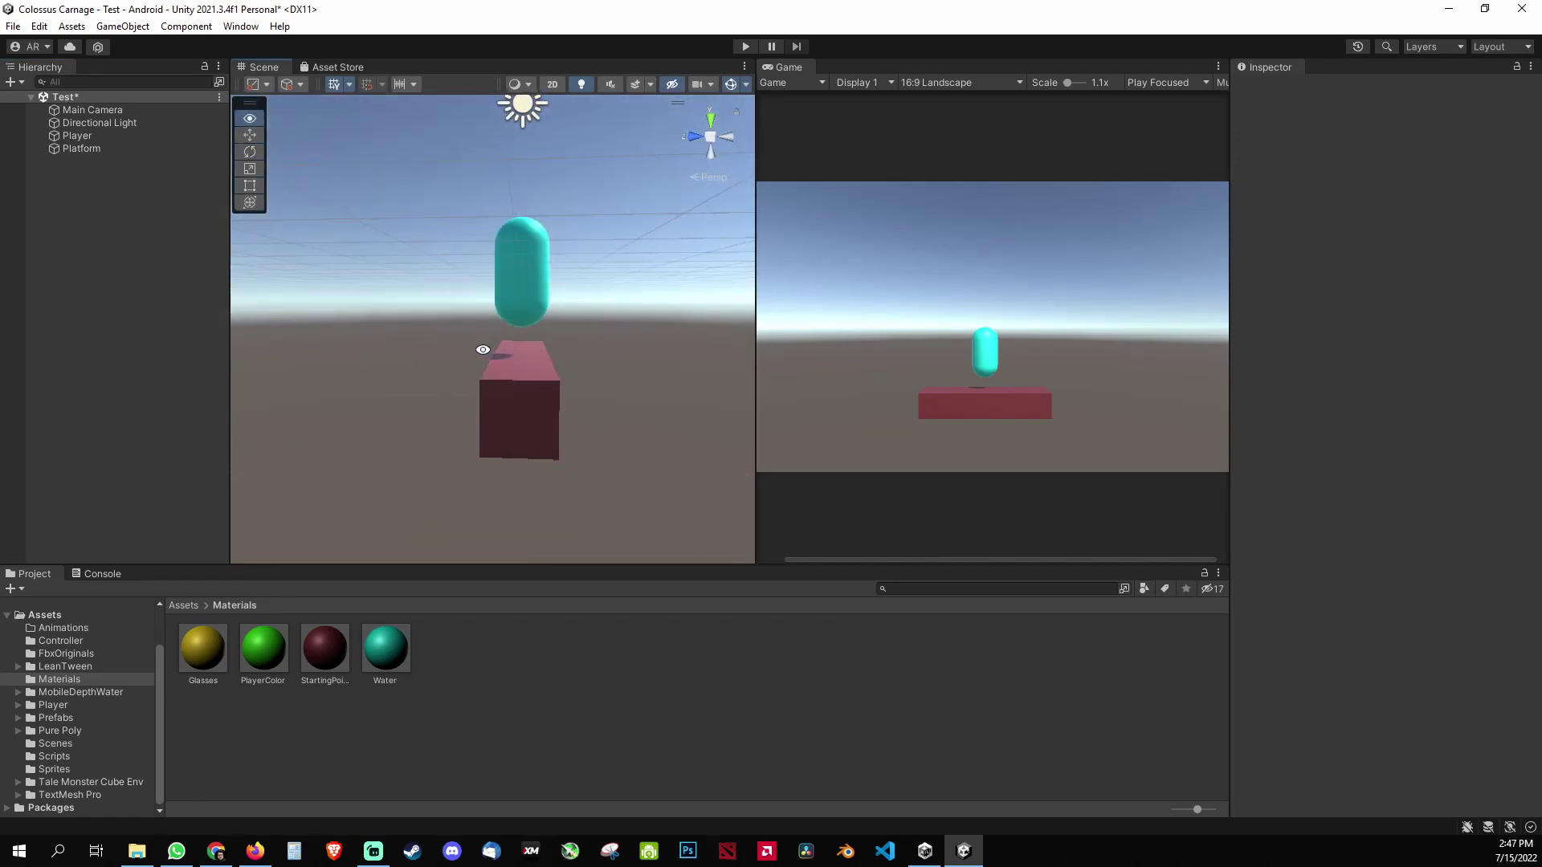
alt+drag(630, 319, 523, 440)
click(103, 135)
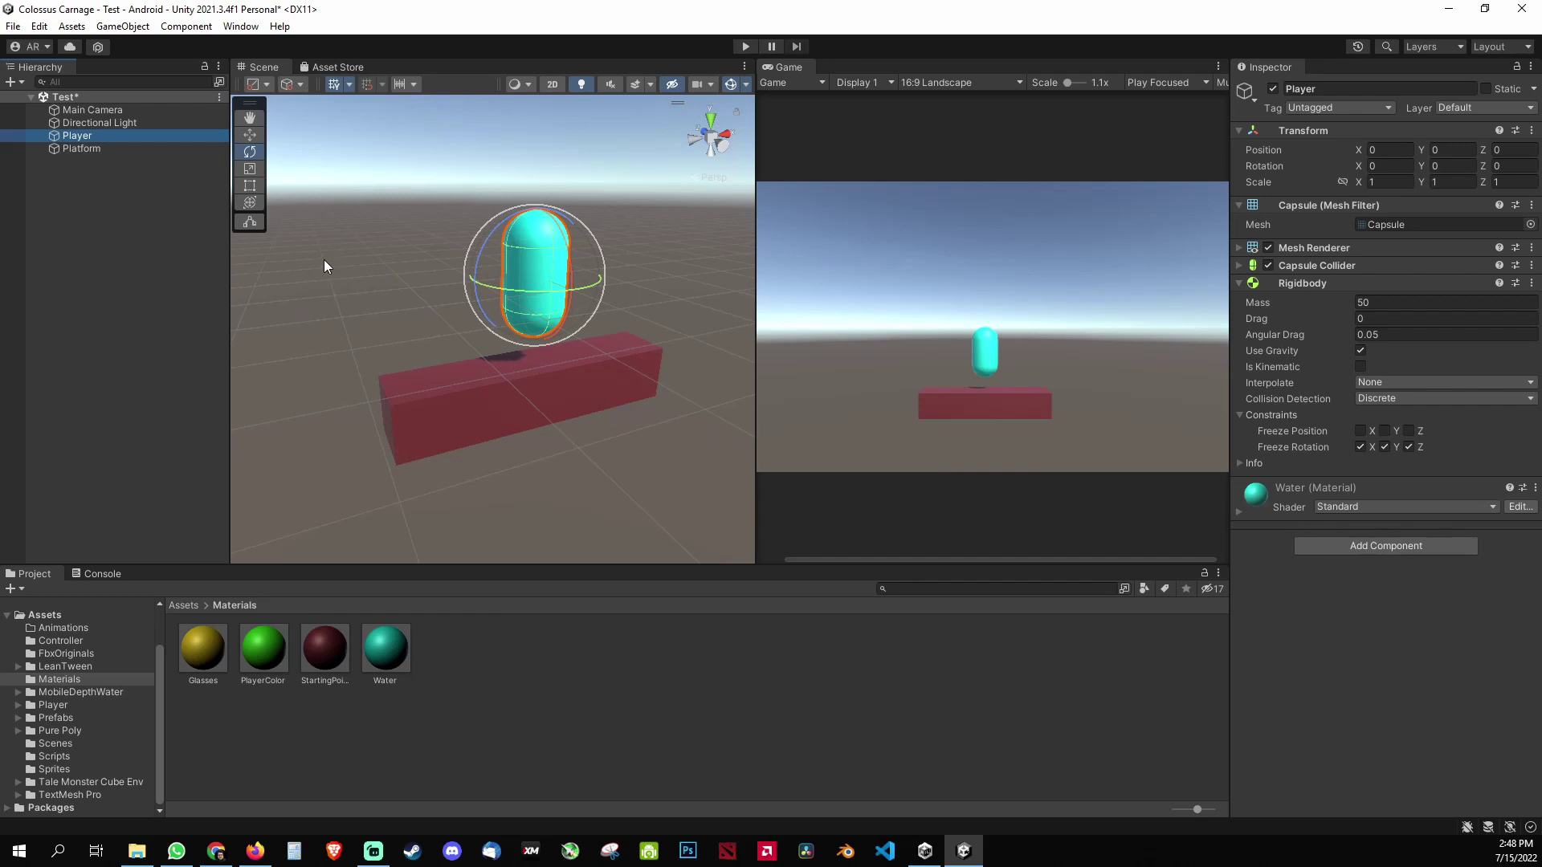
Step: Tilt the rotation-locked Player slightly, to rotation 3.313, -2.6, 6.949
mouse_move(458, 225)
mouse_down()
mouse_move(310, 378)
mouse_move(632, 255)
mouse_move(571, 514)
mouse_move(316, 316)
mouse_move(502, 297)
mouse_move(444, 238)
mouse_move(477, 186)
mouse_move(465, 243)
mouse_up()
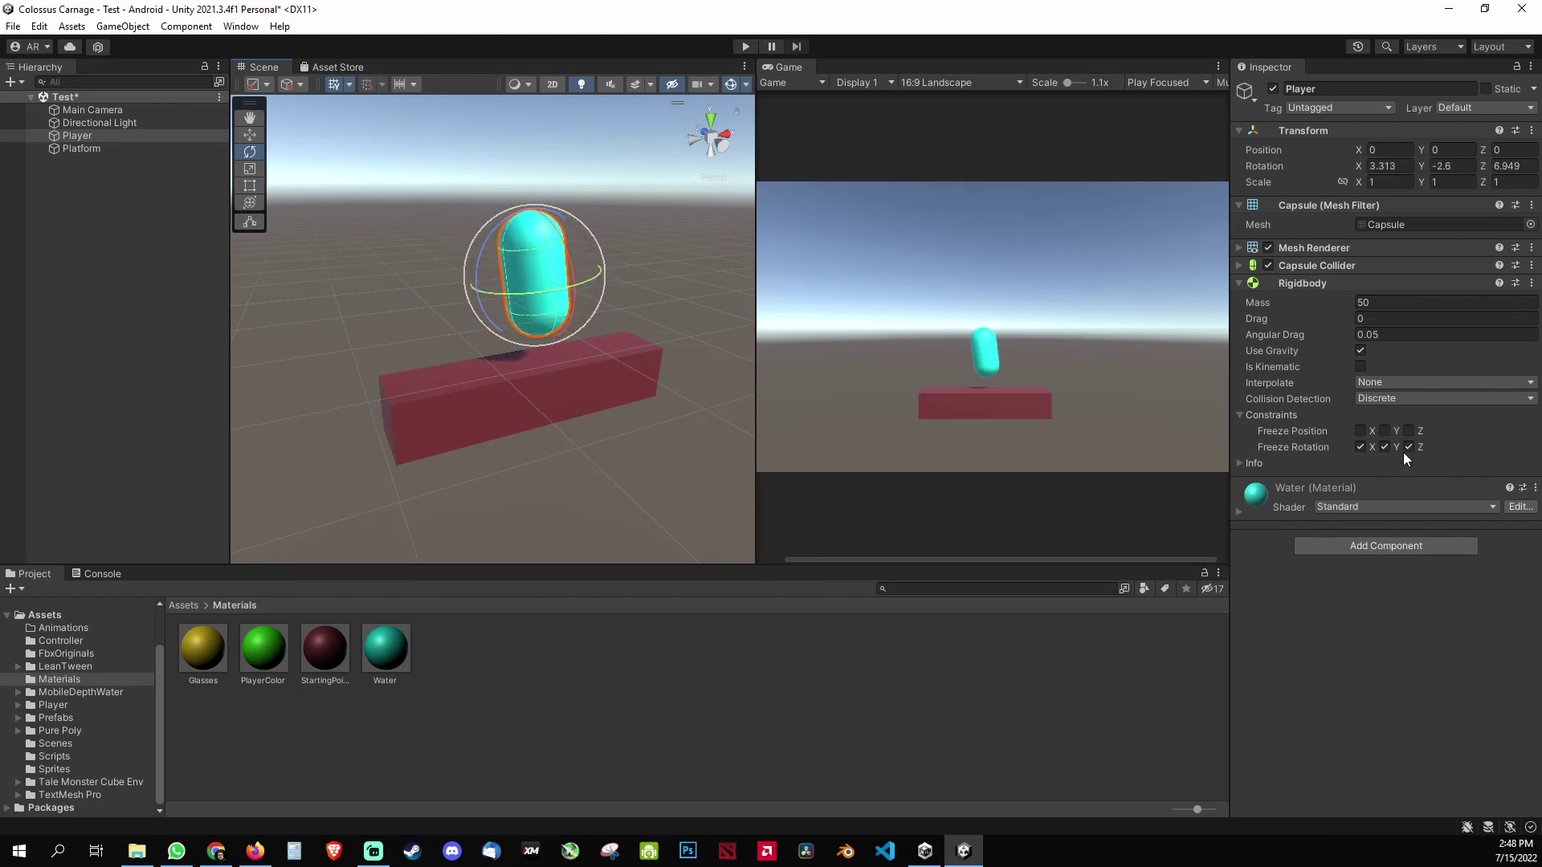